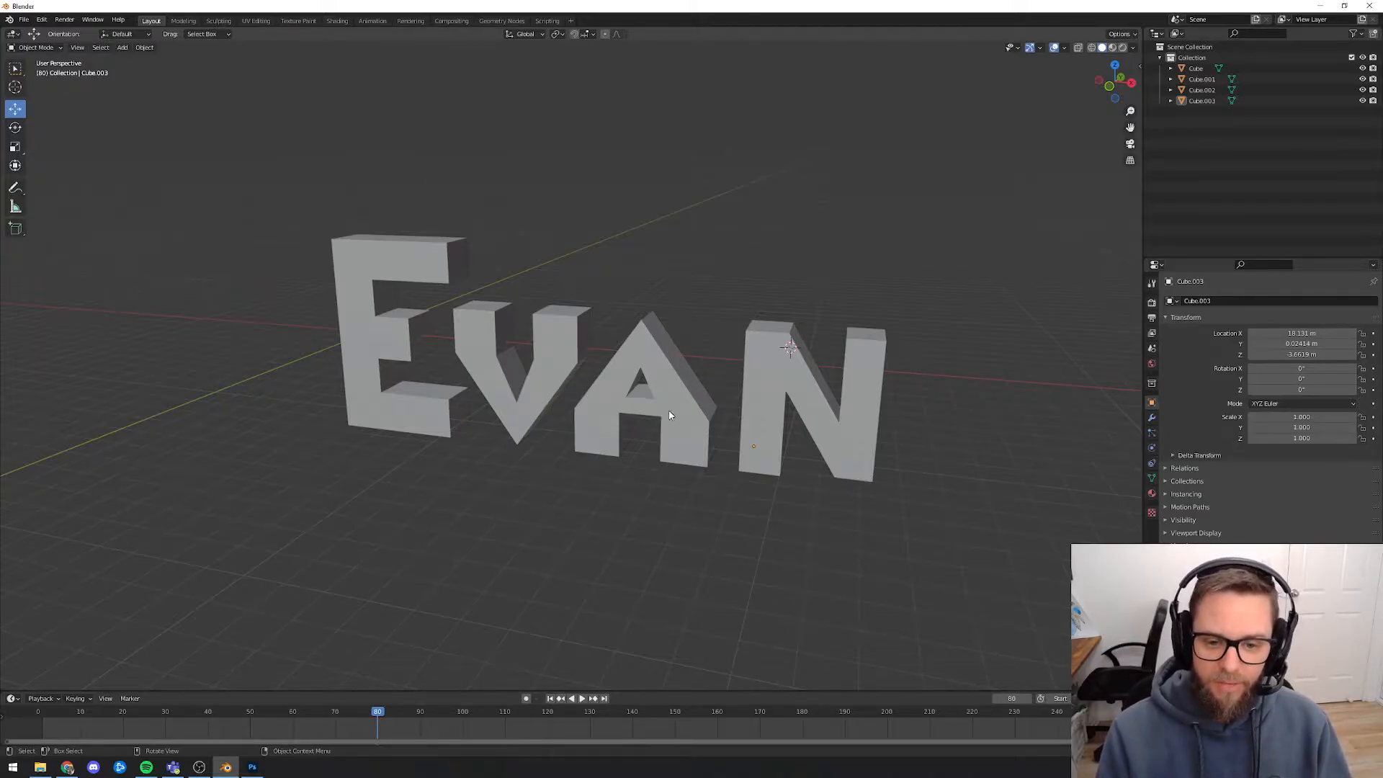
- Place the 3D cursor in the empty space beyond the letter N and add a cube mesh there
{"action": "middle_click_drag", "start_coordinate": [706, 344], "coordinate": [514, 277]}
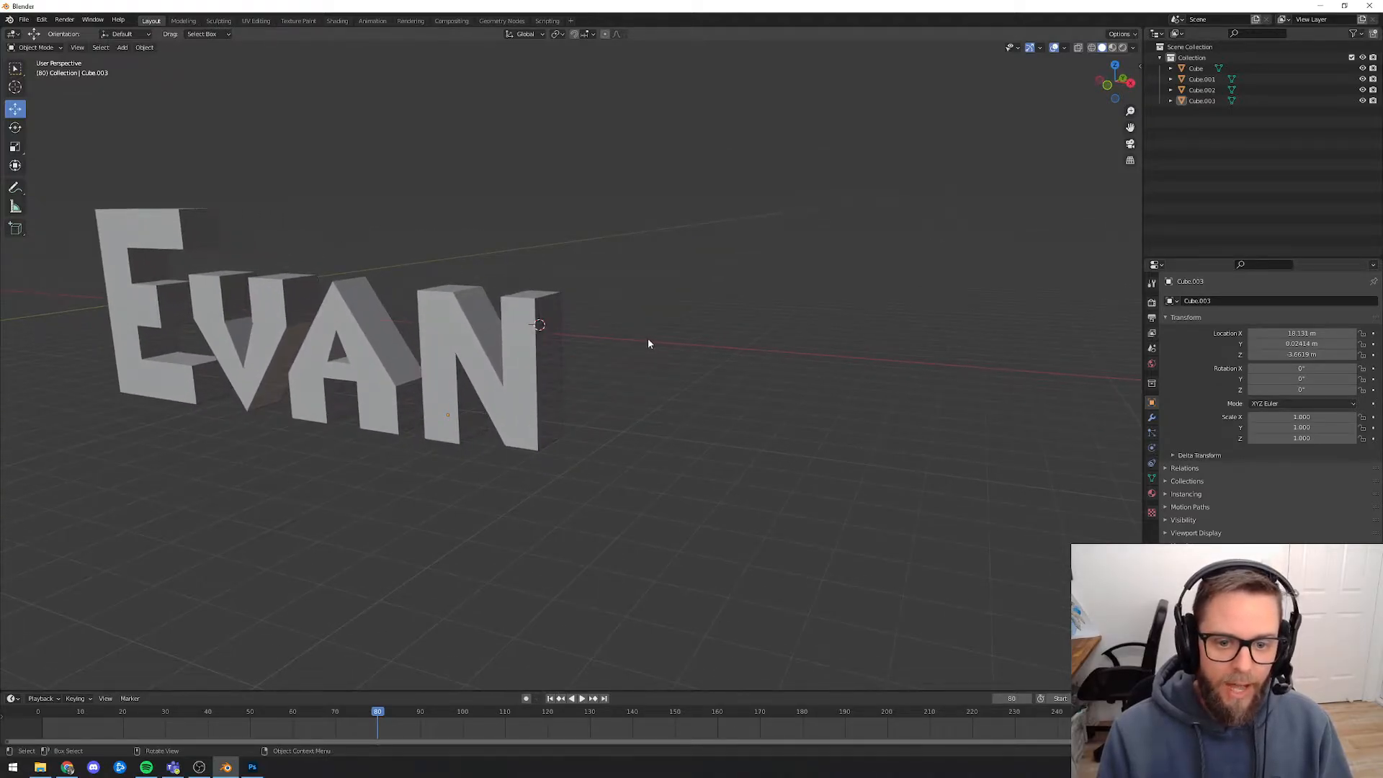
{"action": "left_click", "coordinate": [15, 87]}
{"action": "left_click_drag", "start_coordinate": [611, 331], "coordinate": [631, 341]}
{"action": "left_click", "coordinate": [123, 47]}
{"action": "mouse_move", "coordinate": [138, 64]}
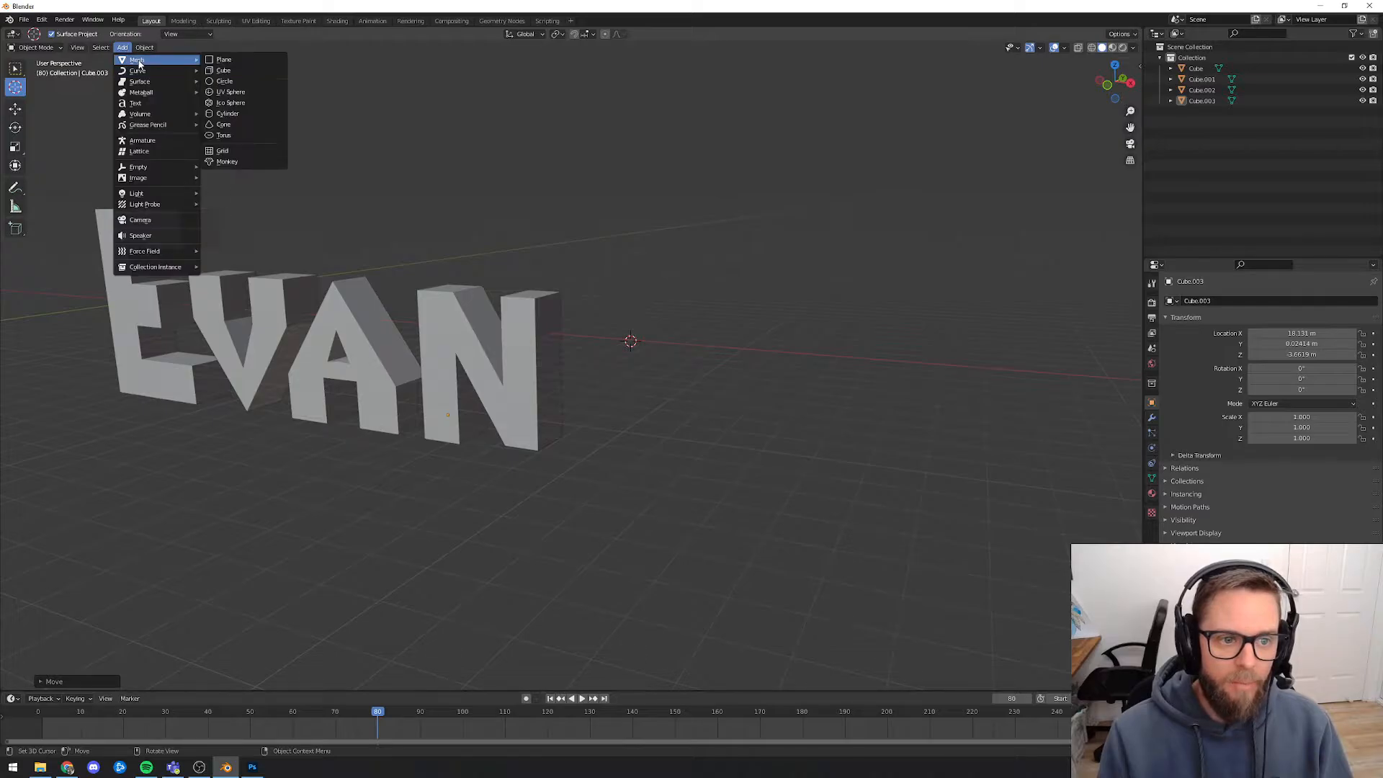
{"action": "left_click", "coordinate": [249, 70]}
{"action": "middle_click_drag", "start_coordinate": [706, 248], "coordinate": [666, 304]}
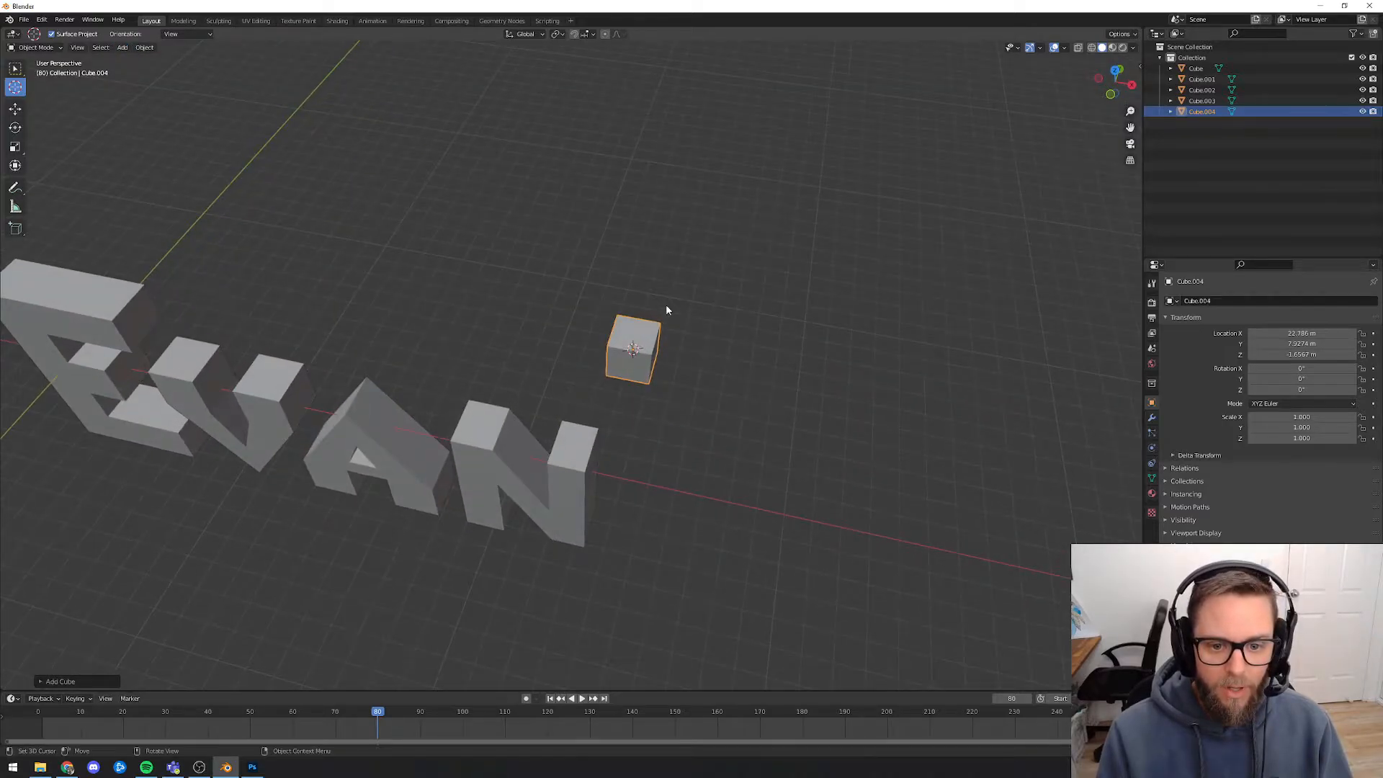
- Move the cube into line with the letters beside the N's upper end, at about X 25.19 m, Y 0 m, Z 0.39 m
{"action": "left_click", "coordinate": [19, 111]}
{"action": "left_click_drag", "start_coordinate": [647, 326], "coordinate": [735, 437]}
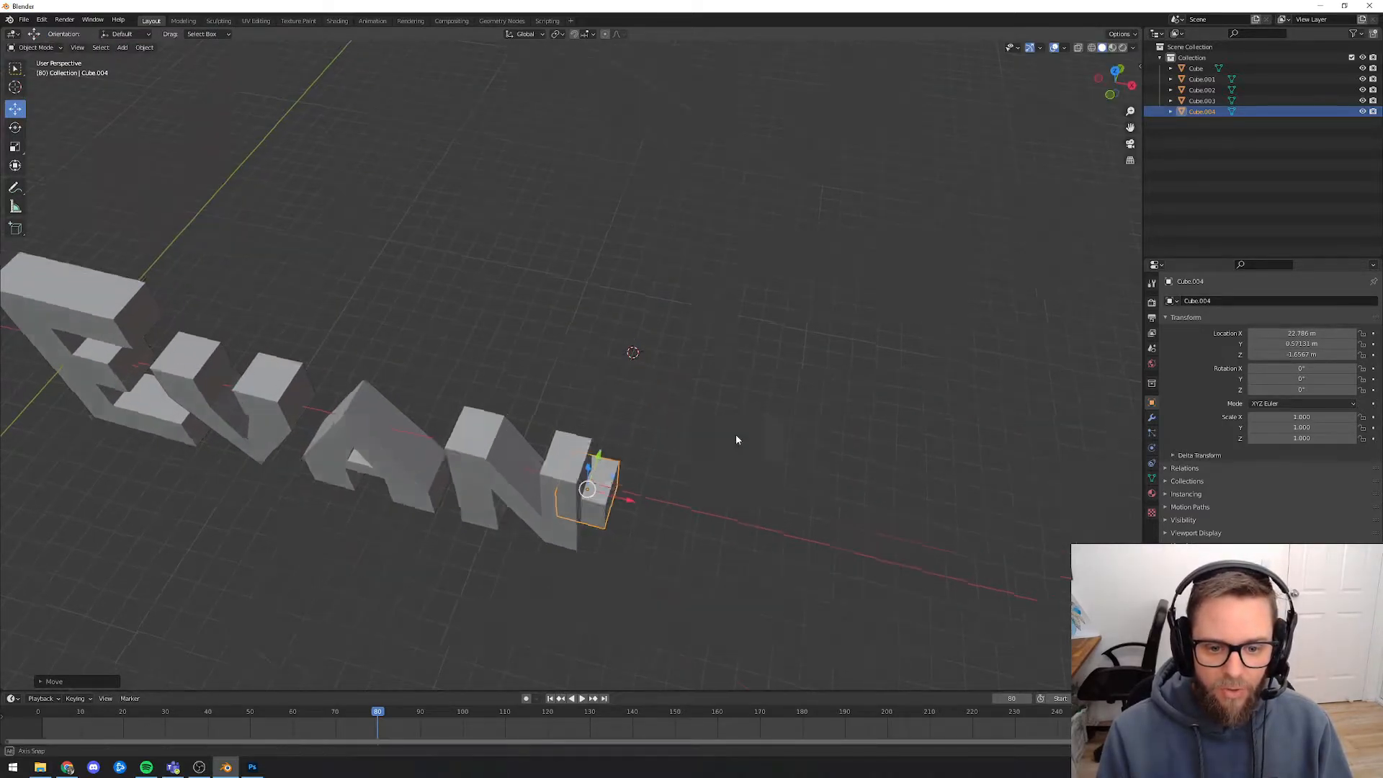
{"action": "middle_click_drag", "start_coordinate": [735, 436], "coordinate": [680, 473]}
{"action": "left_click_drag", "start_coordinate": [550, 484], "coordinate": [540, 496]}
{"action": "middle_click_drag", "start_coordinate": [547, 500], "coordinate": [622, 478]}
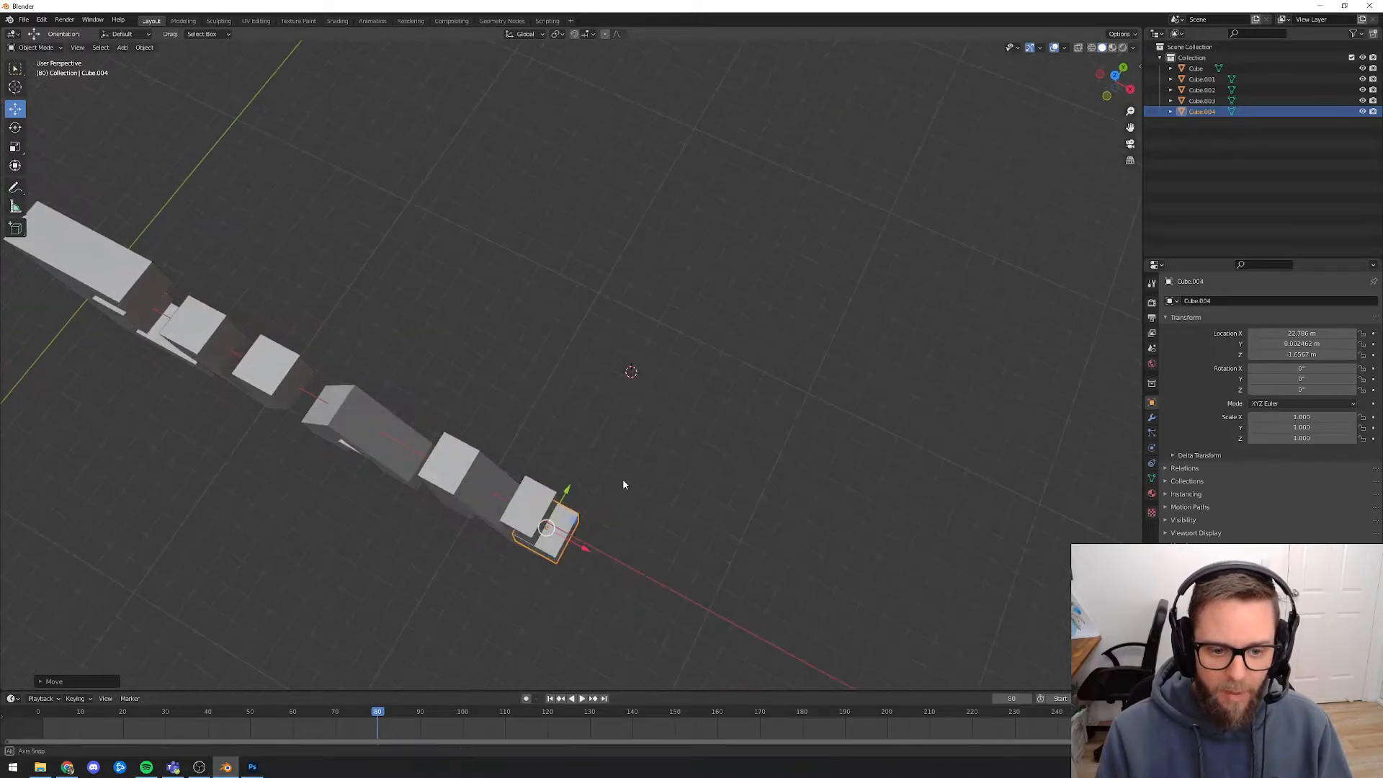
{"action": "left_click_drag", "start_coordinate": [583, 547], "coordinate": [642, 566]}
{"action": "middle_click_drag", "start_coordinate": [641, 567], "coordinate": [728, 484]}
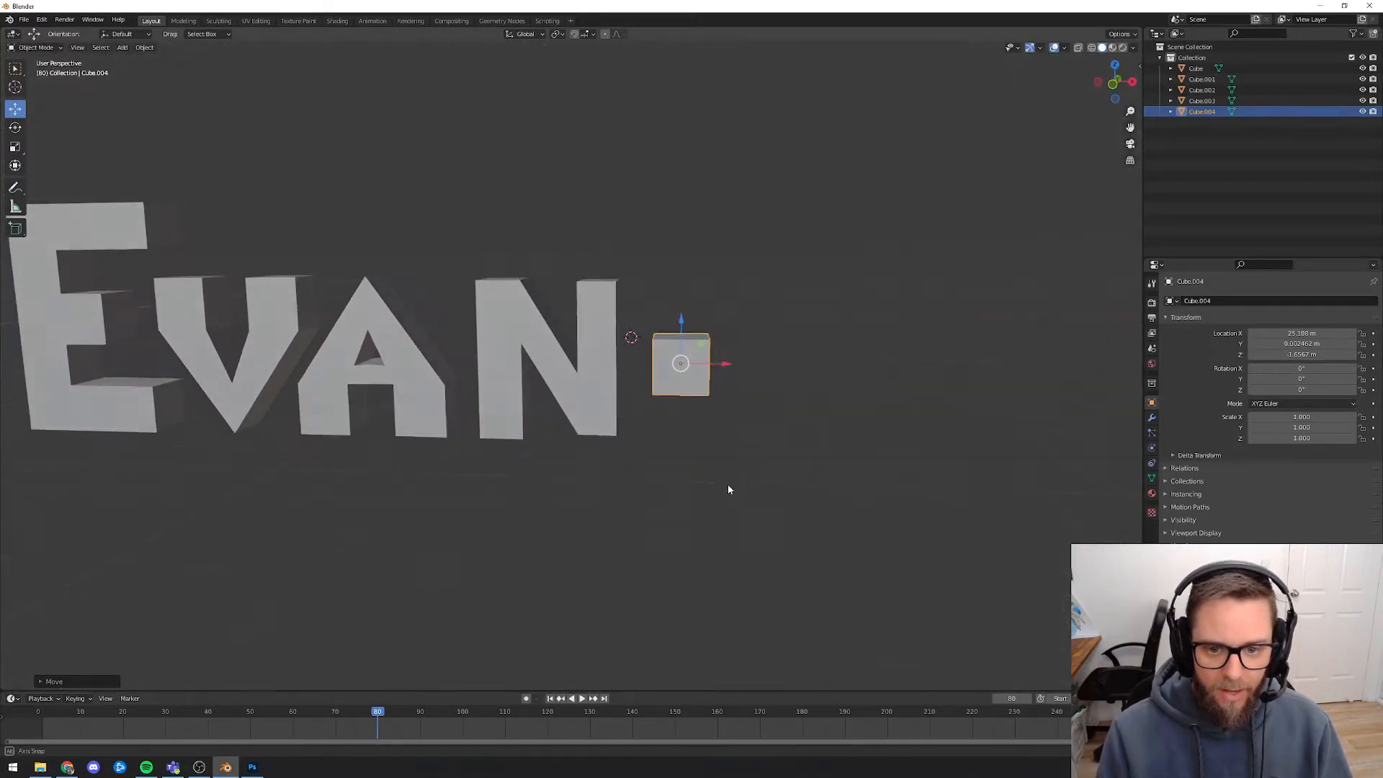
{"action": "left_click_drag", "start_coordinate": [685, 317], "coordinate": [683, 256]}
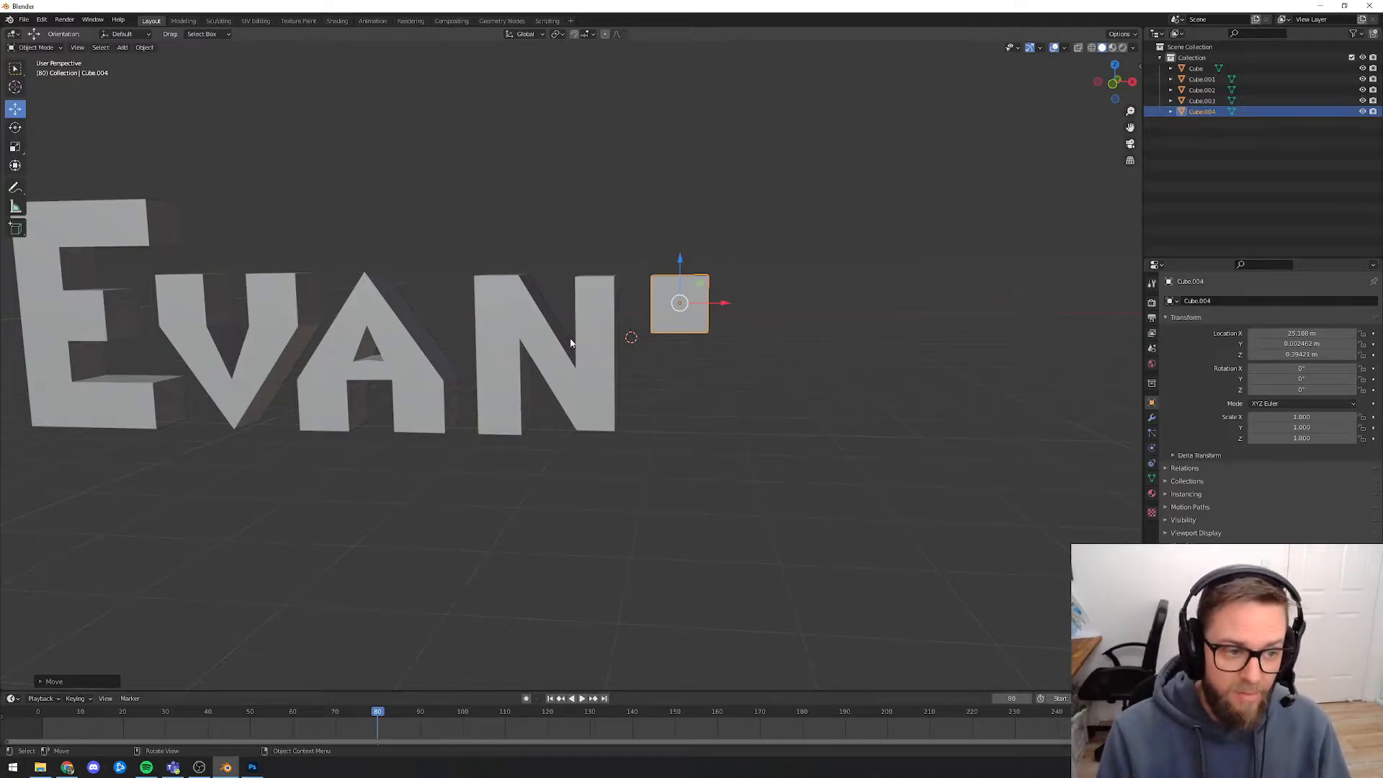
- Extrude the cube's bottom face downward in Edit Mode and shift it along X to form a diagonal leg
{"action": "middle_click_drag", "start_coordinate": [793, 339], "coordinate": [721, 266]}
{"action": "key", "text": "Tab"}
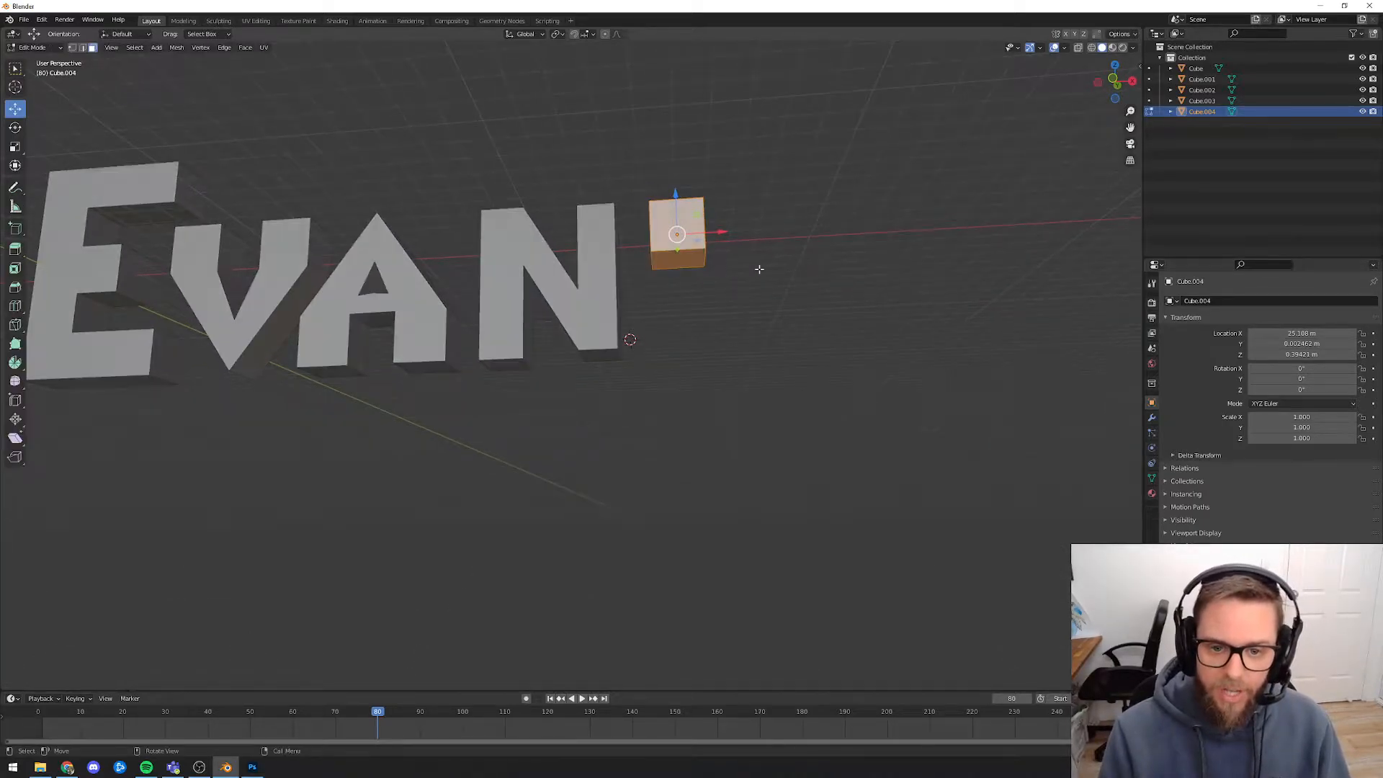
{"action": "key", "text": "alt+a"}
{"action": "left_click", "coordinate": [686, 261]}
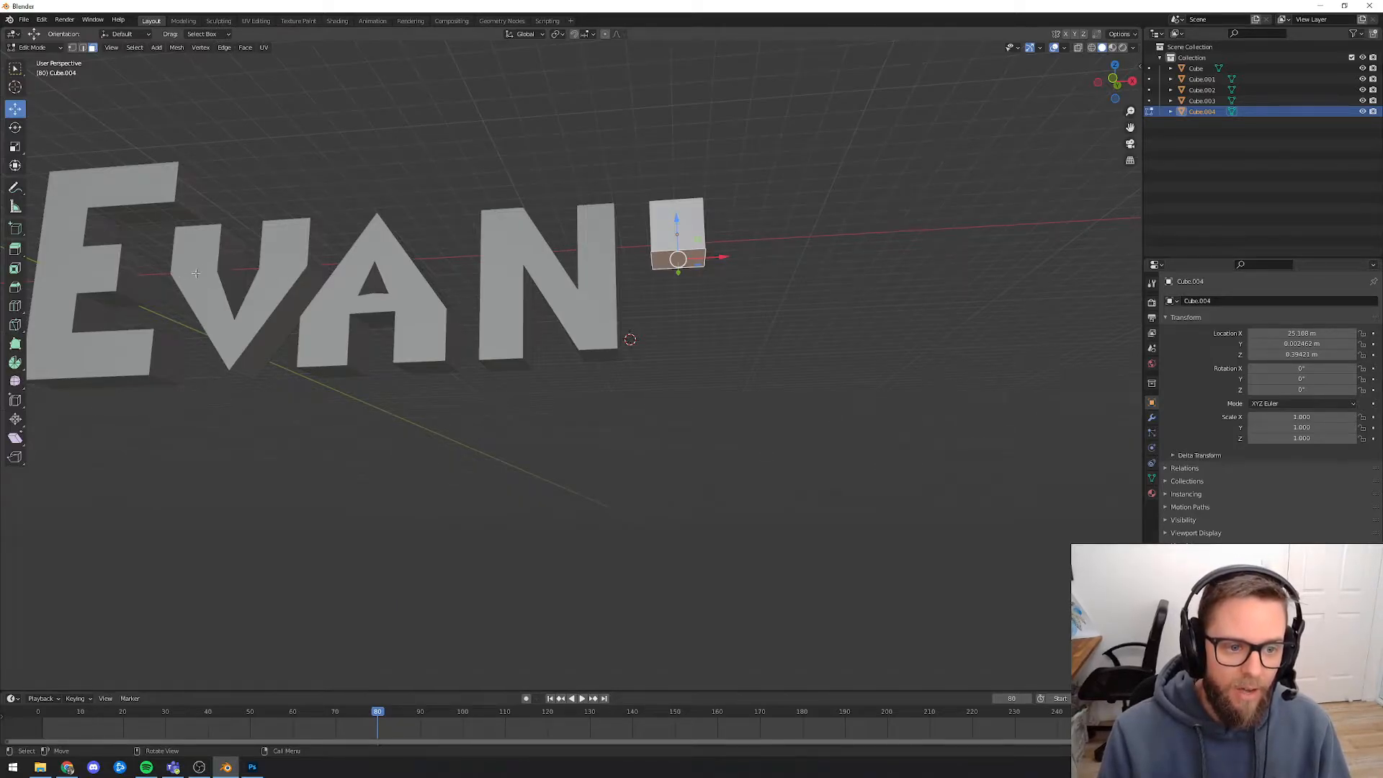
{"action": "key", "text": "e"}
{"action": "left_click", "coordinate": [760, 402]}
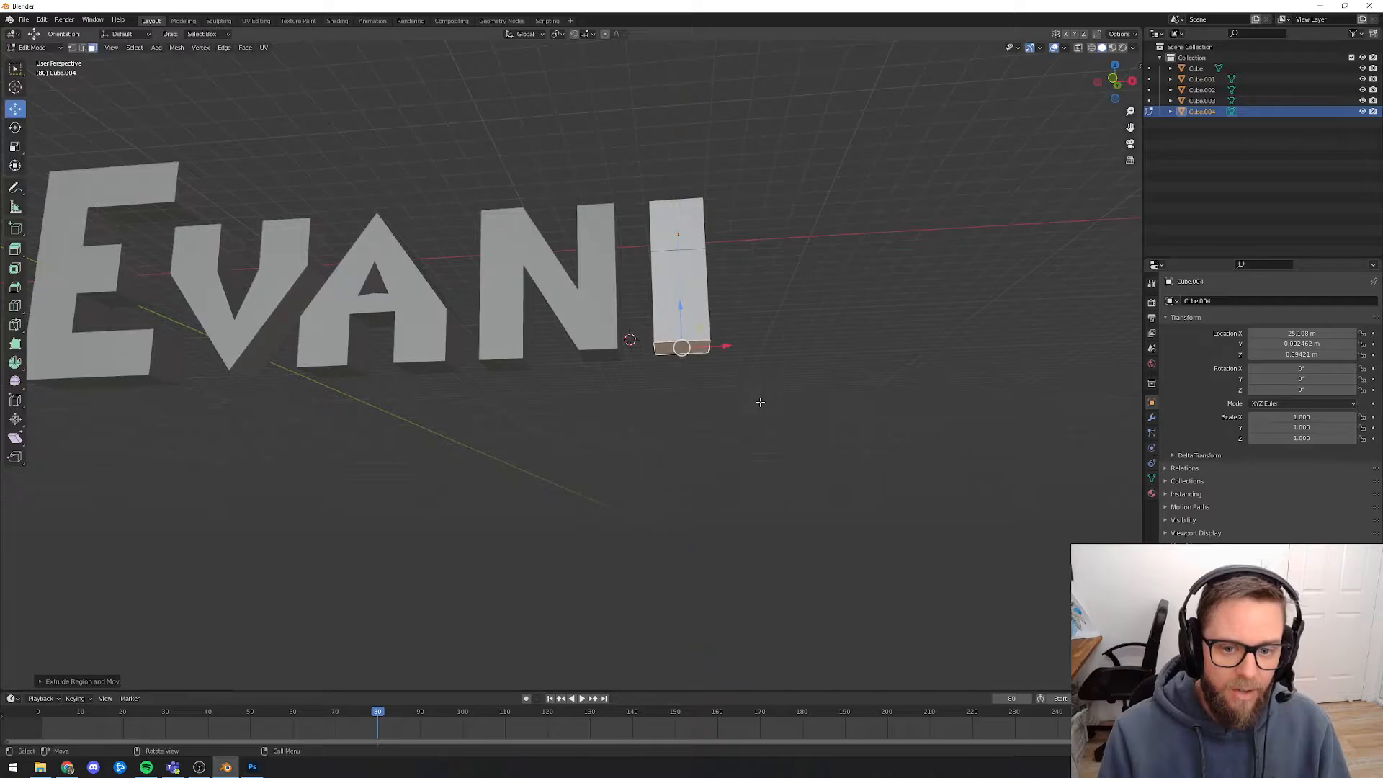
{"action": "left_click_drag", "start_coordinate": [739, 348], "coordinate": [801, 345]}
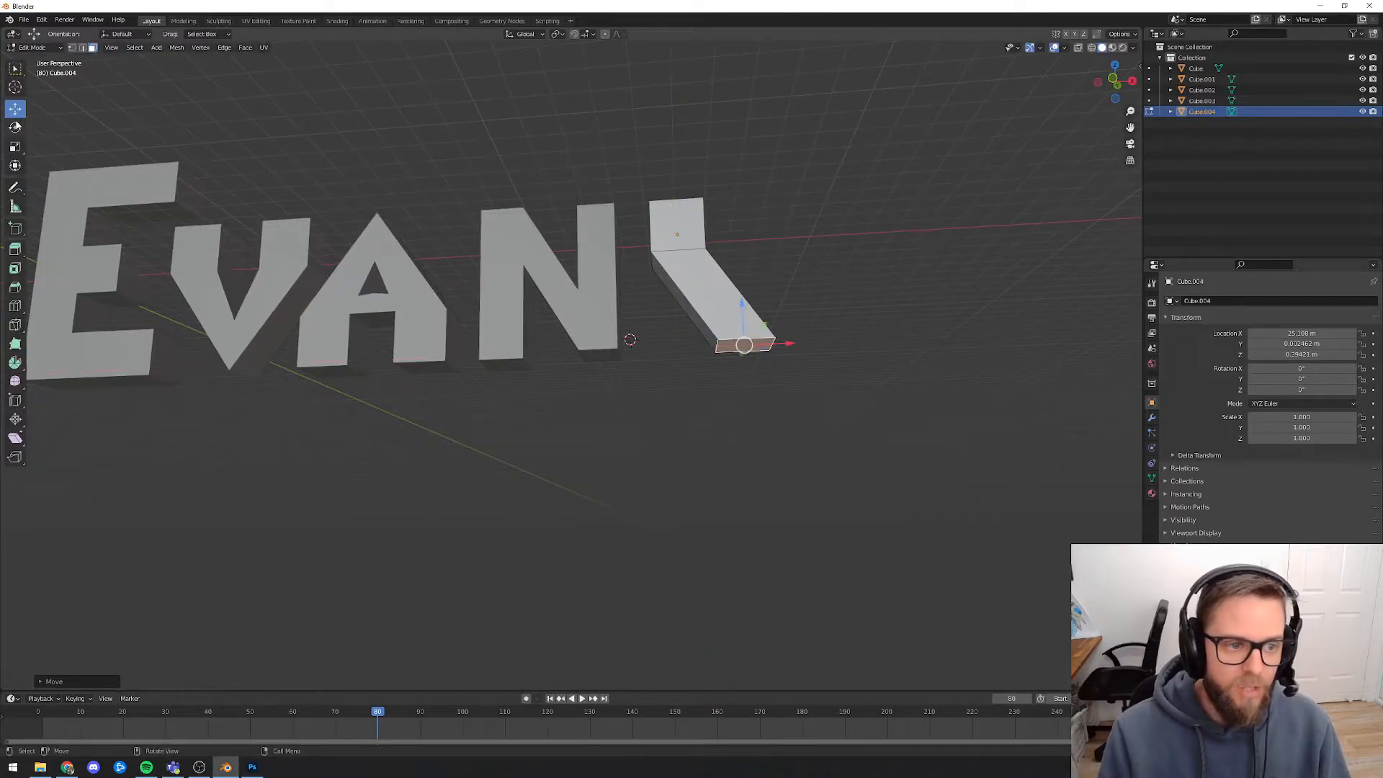
- Rotate the leg's end face about the Y axis until it stands vertical, and return to Object Mode
{"action": "left_click", "coordinate": [17, 128]}
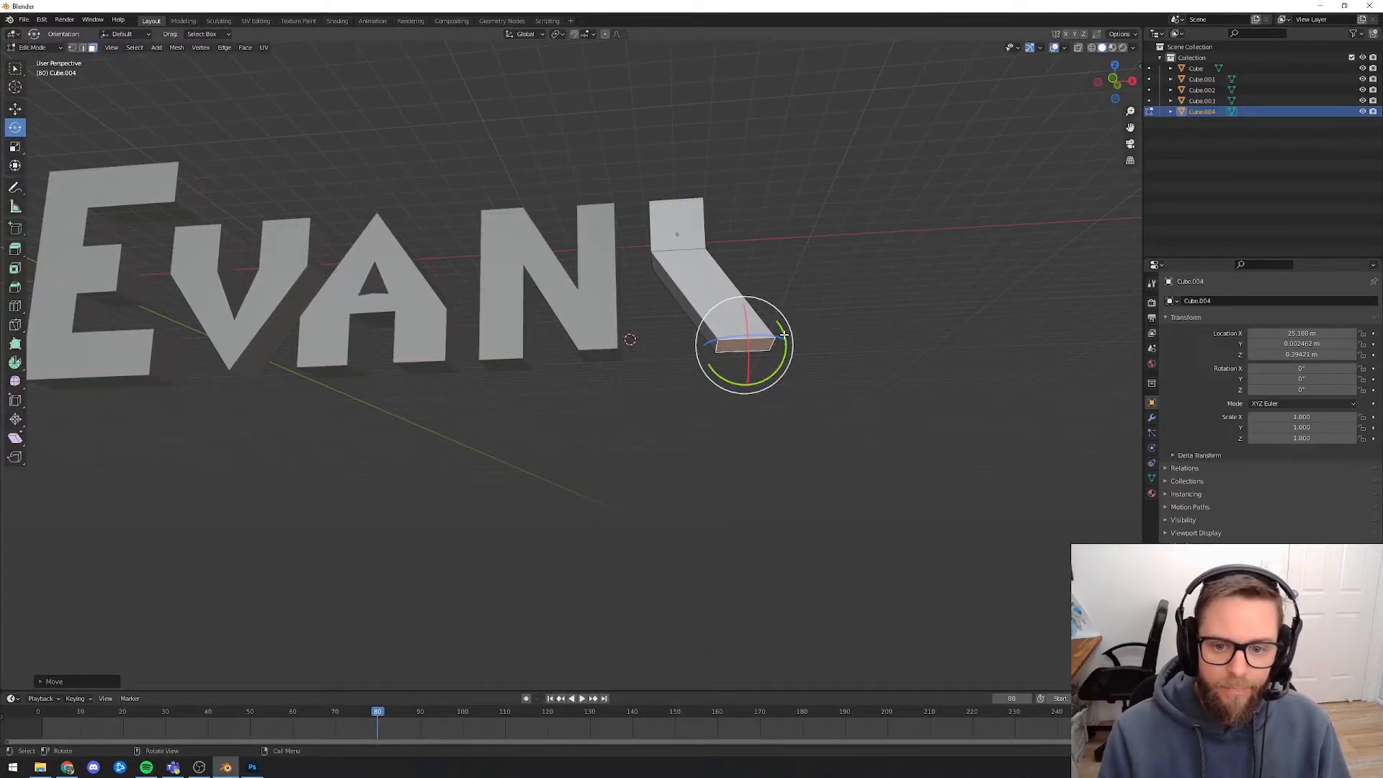
{"action": "left_click_drag", "start_coordinate": [784, 333], "coordinate": [731, 311]}
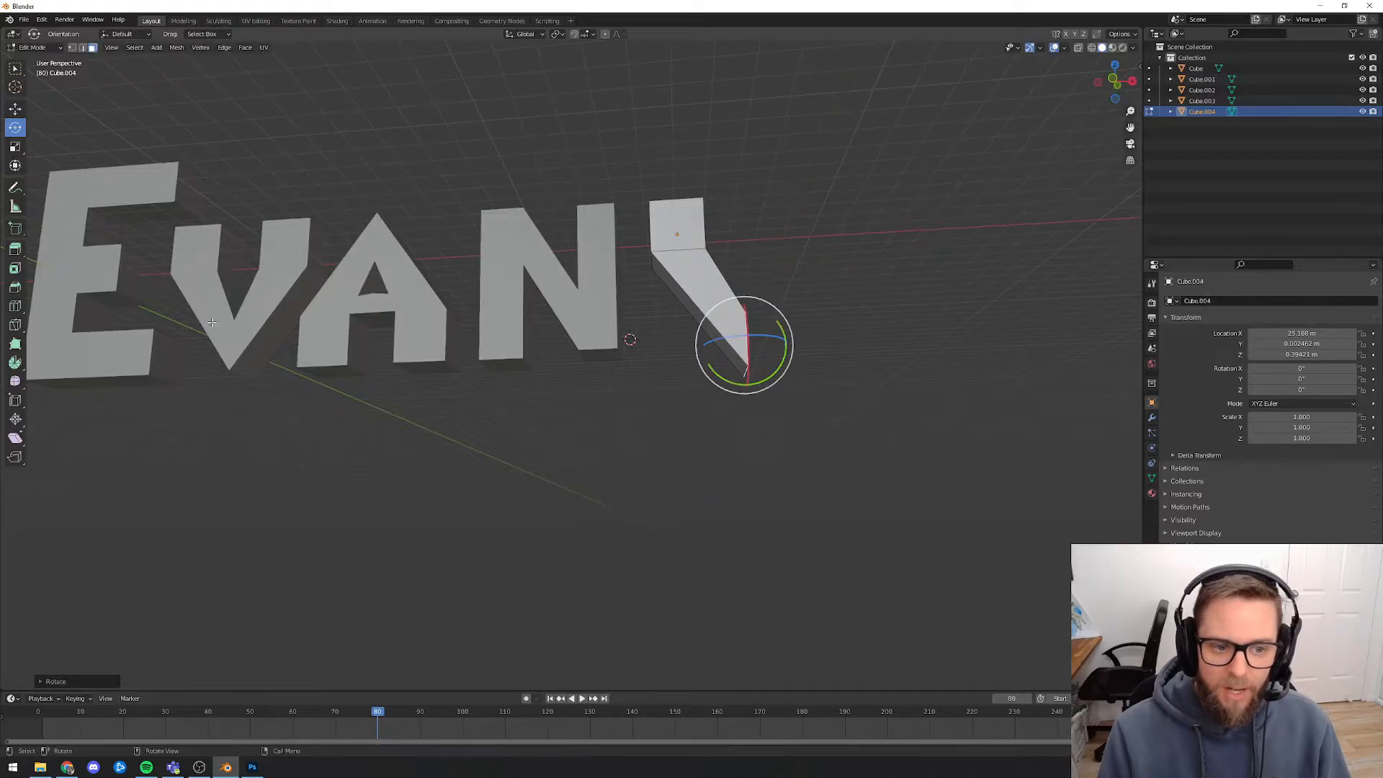
{"action": "middle_click_drag", "start_coordinate": [818, 286], "coordinate": [809, 312]}
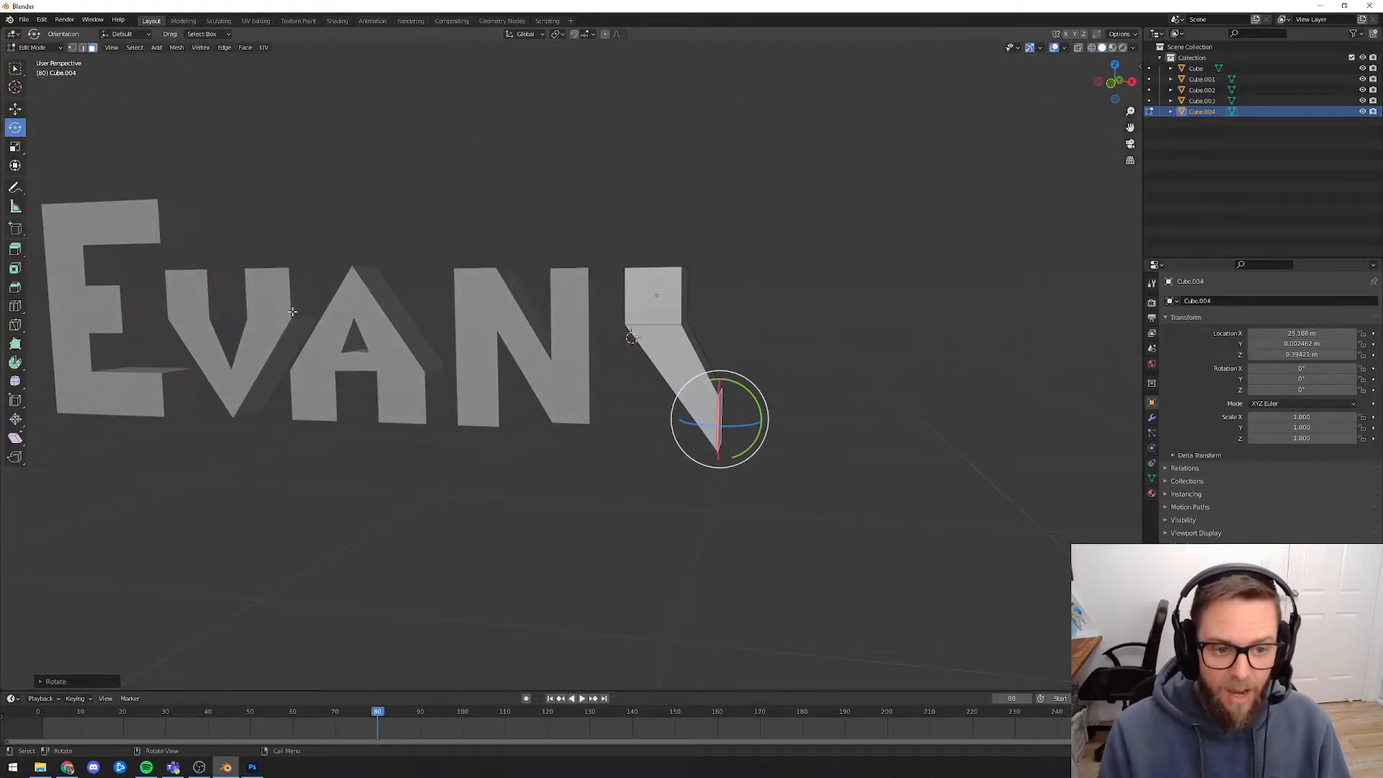
{"action": "middle_click_drag", "start_coordinate": [822, 361], "coordinate": [818, 364]}
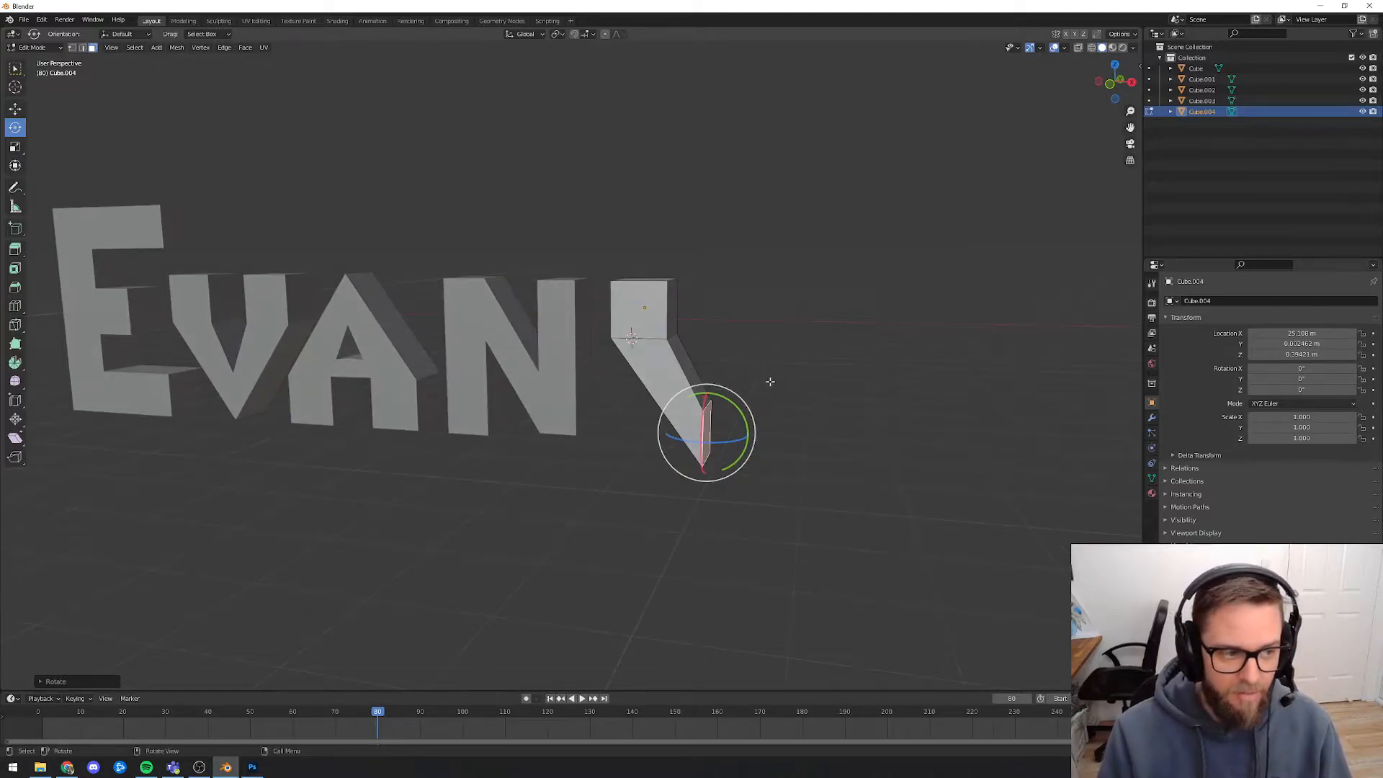
{"action": "scroll", "coordinate": [786, 390], "scroll_direction": "up", "scroll_amount": 6}
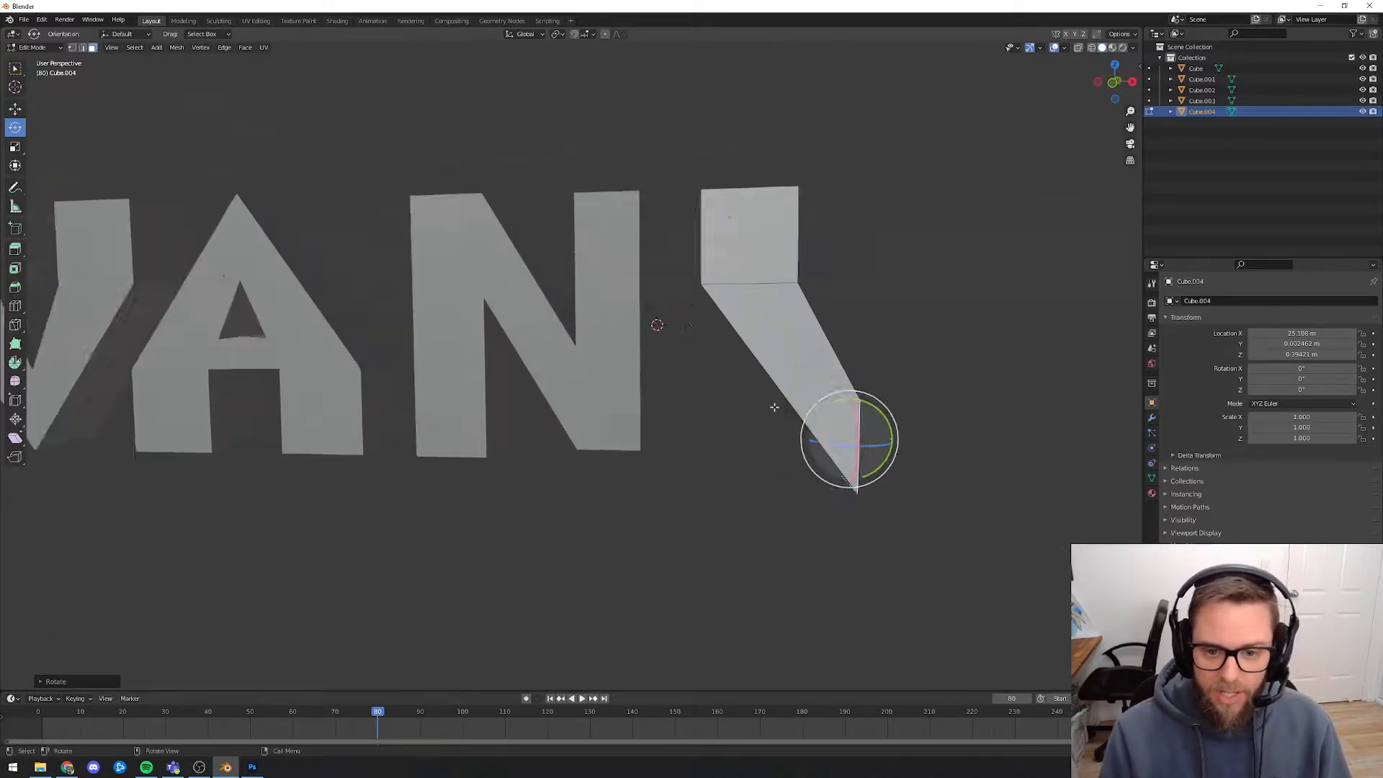
{"action": "middle_click_drag", "start_coordinate": [982, 436], "coordinate": [659, 372], "text": "shift"}
{"action": "scroll", "coordinate": [702, 368], "scroll_direction": "up", "scroll_amount": 3}
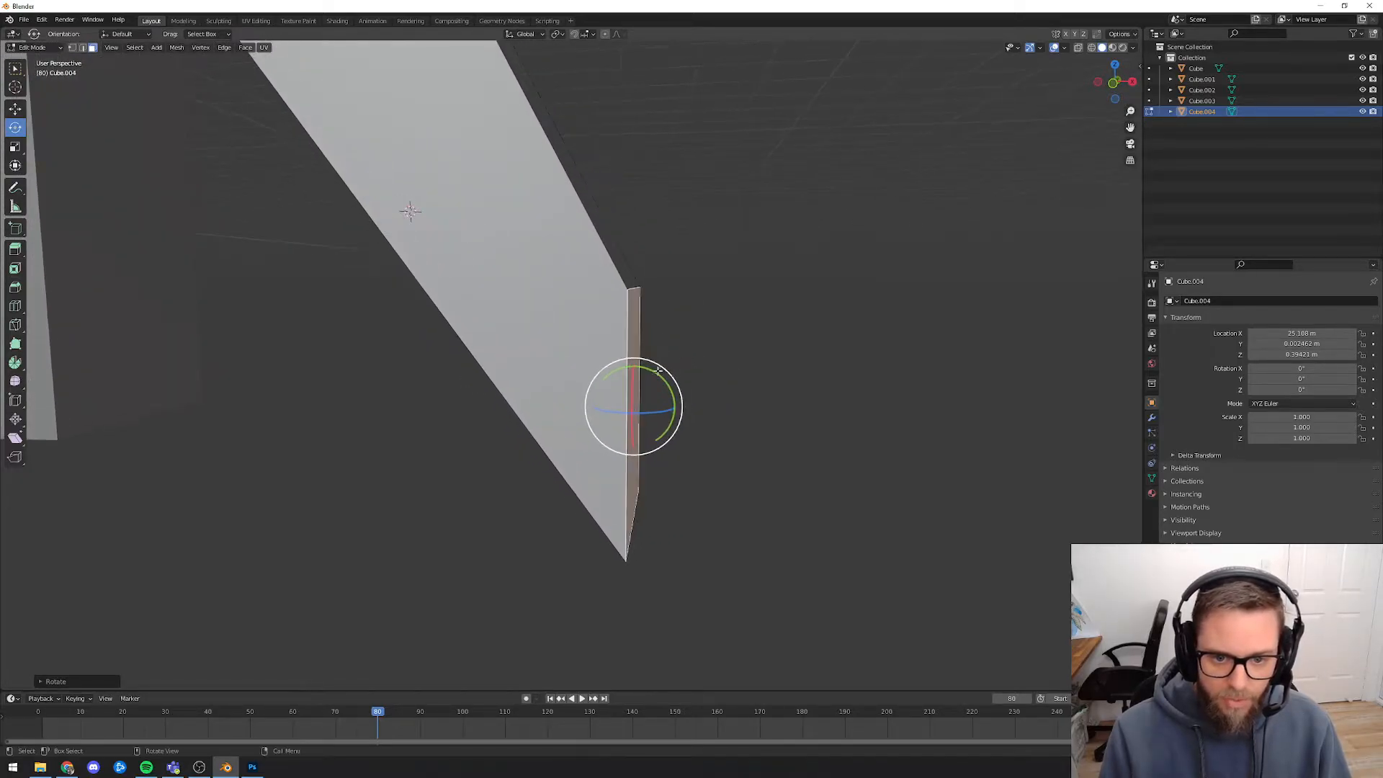
{"action": "left_click_drag", "start_coordinate": [658, 372], "coordinate": [669, 366]}
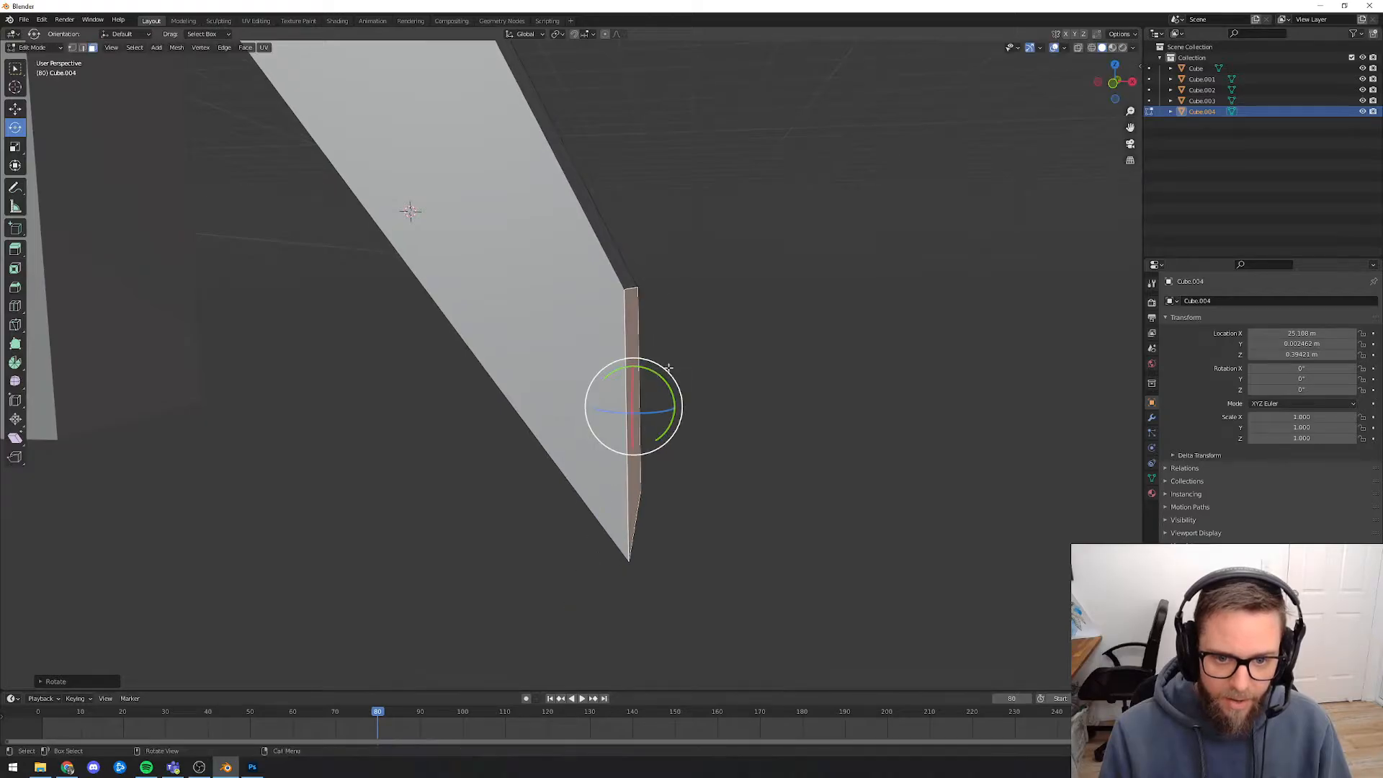
{"action": "scroll", "coordinate": [669, 367], "scroll_direction": "down", "scroll_amount": 7}
{"action": "middle_click_drag", "start_coordinate": [668, 366], "coordinate": [550, 364]}
{"action": "key", "text": "Tab"}
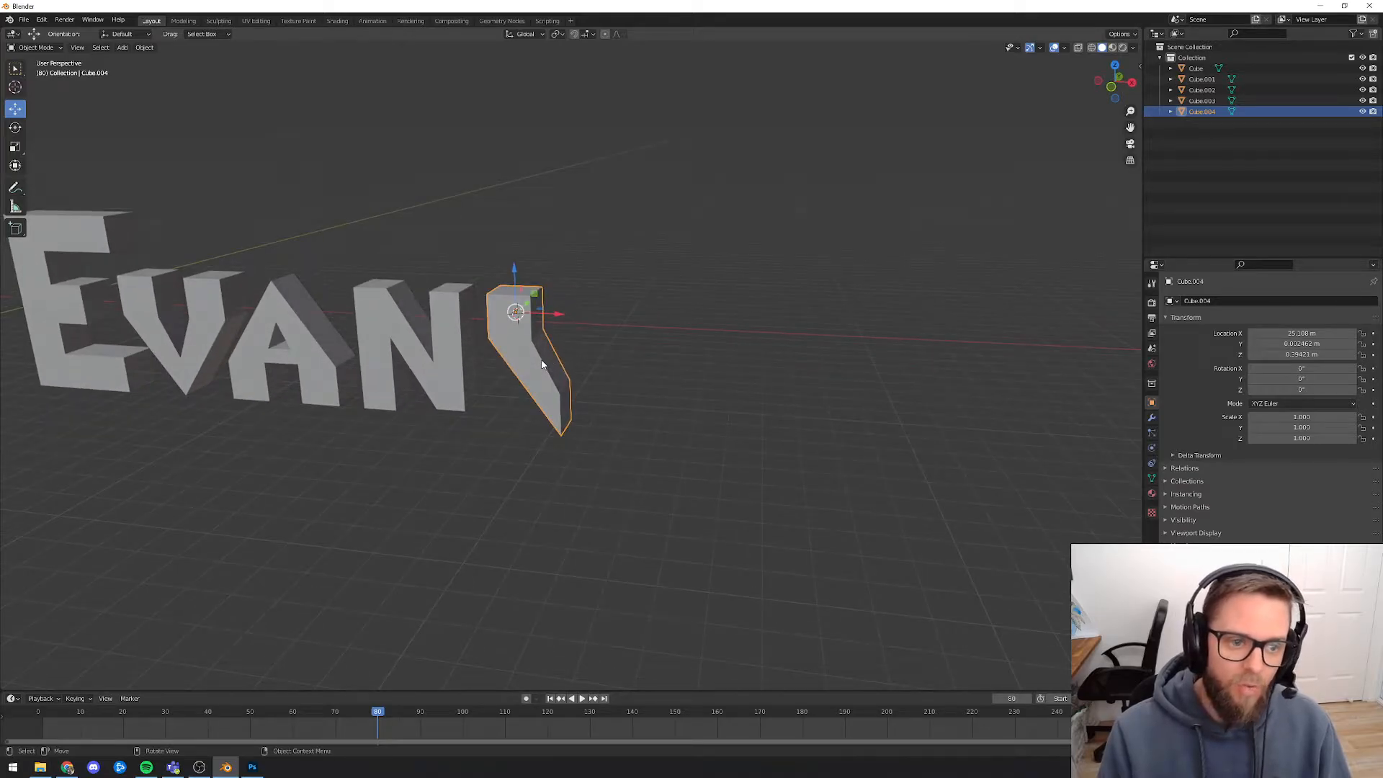
- Duplicate the leg, place the copy beyond it at about X 29.7 m, and mirror the copy along global X
{"action": "right_click", "coordinate": [542, 364]}
{"action": "left_click", "coordinate": [510, 361]}
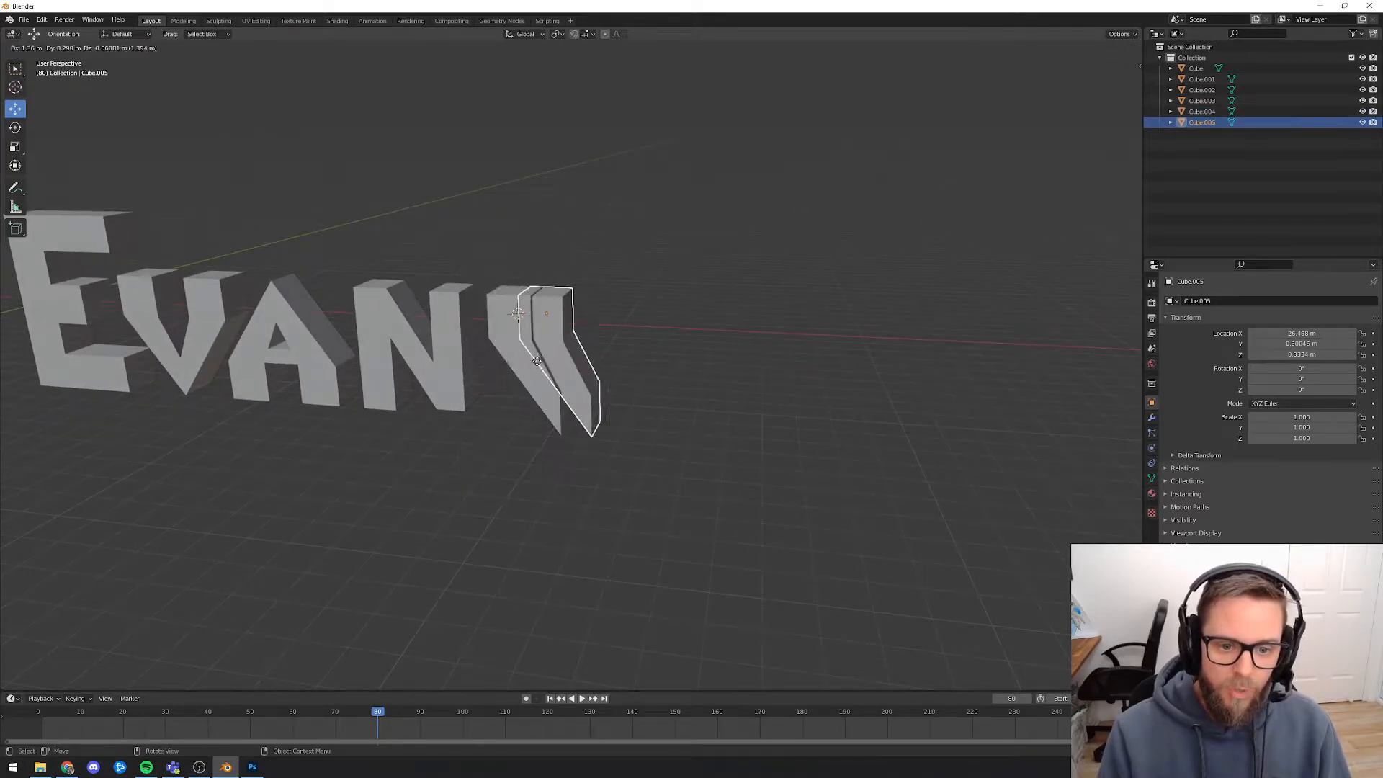
{"action": "left_click", "coordinate": [611, 366]}
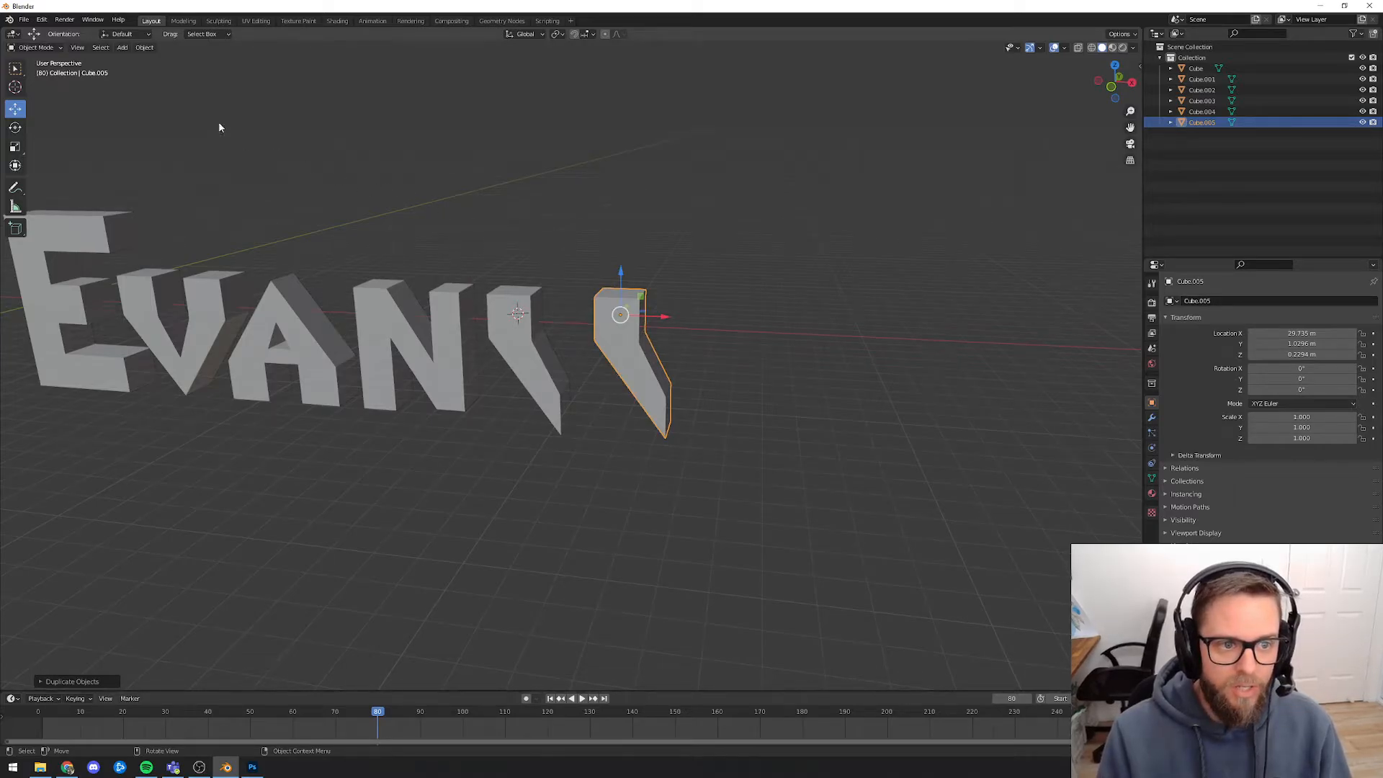
{"action": "left_click", "coordinate": [95, 51]}
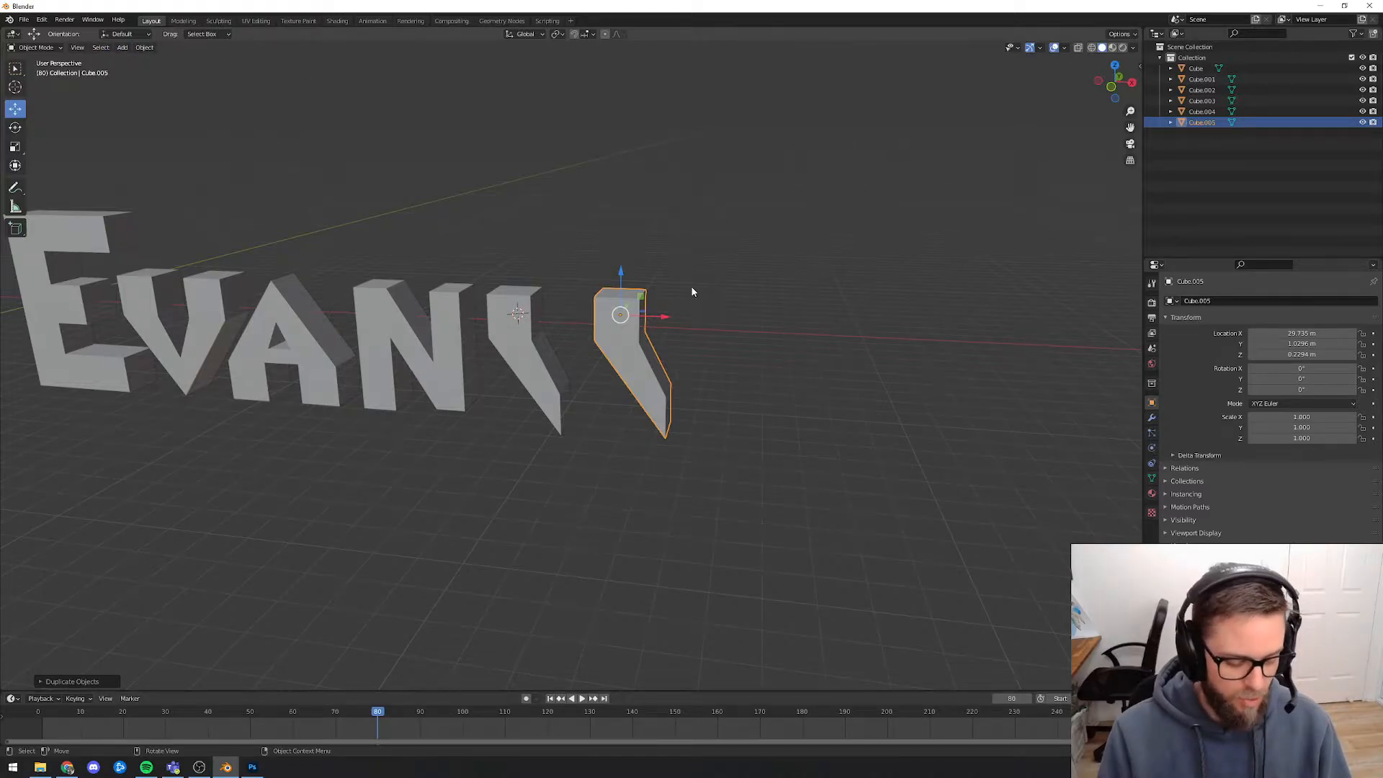
{"action": "key", "text": "ctrl+m"}
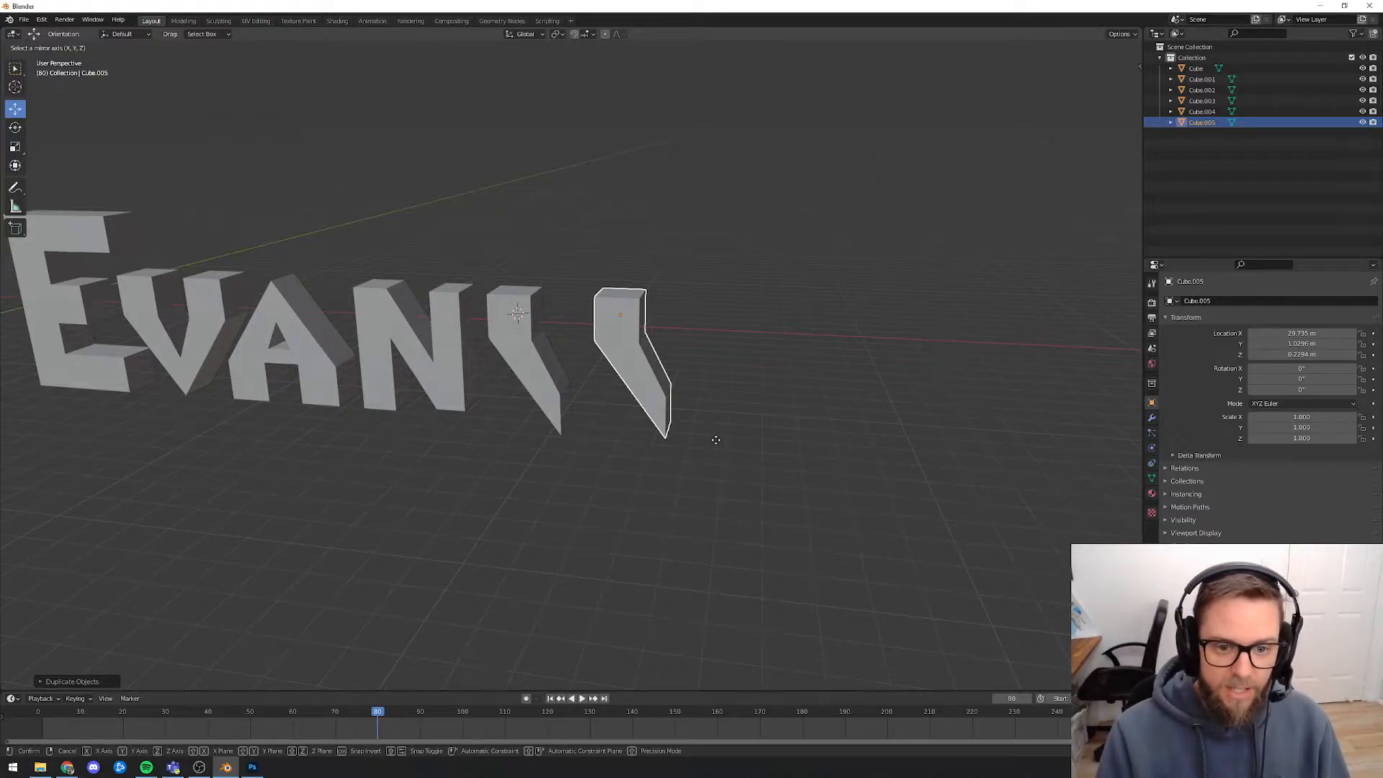
{"action": "key", "text": "x"}
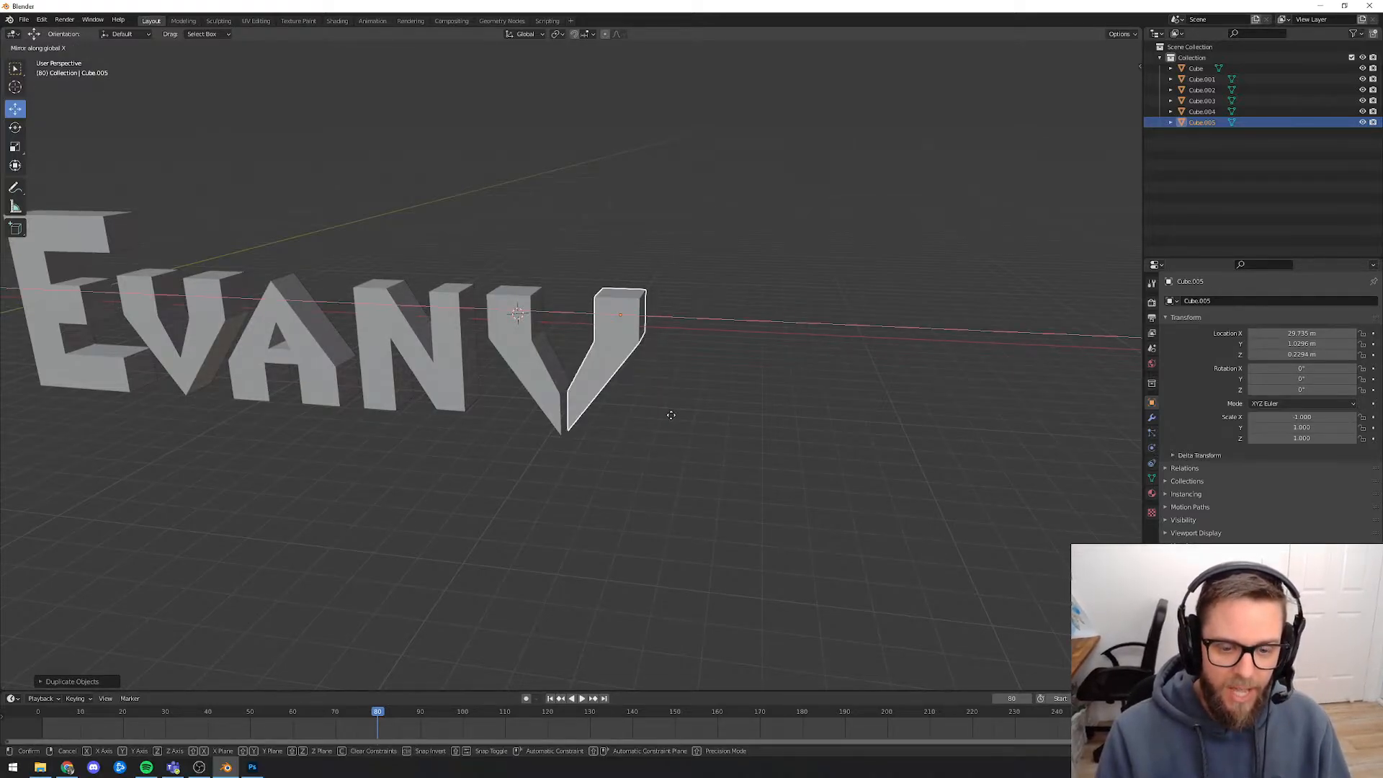
{"action": "left_click", "coordinate": [674, 444]}
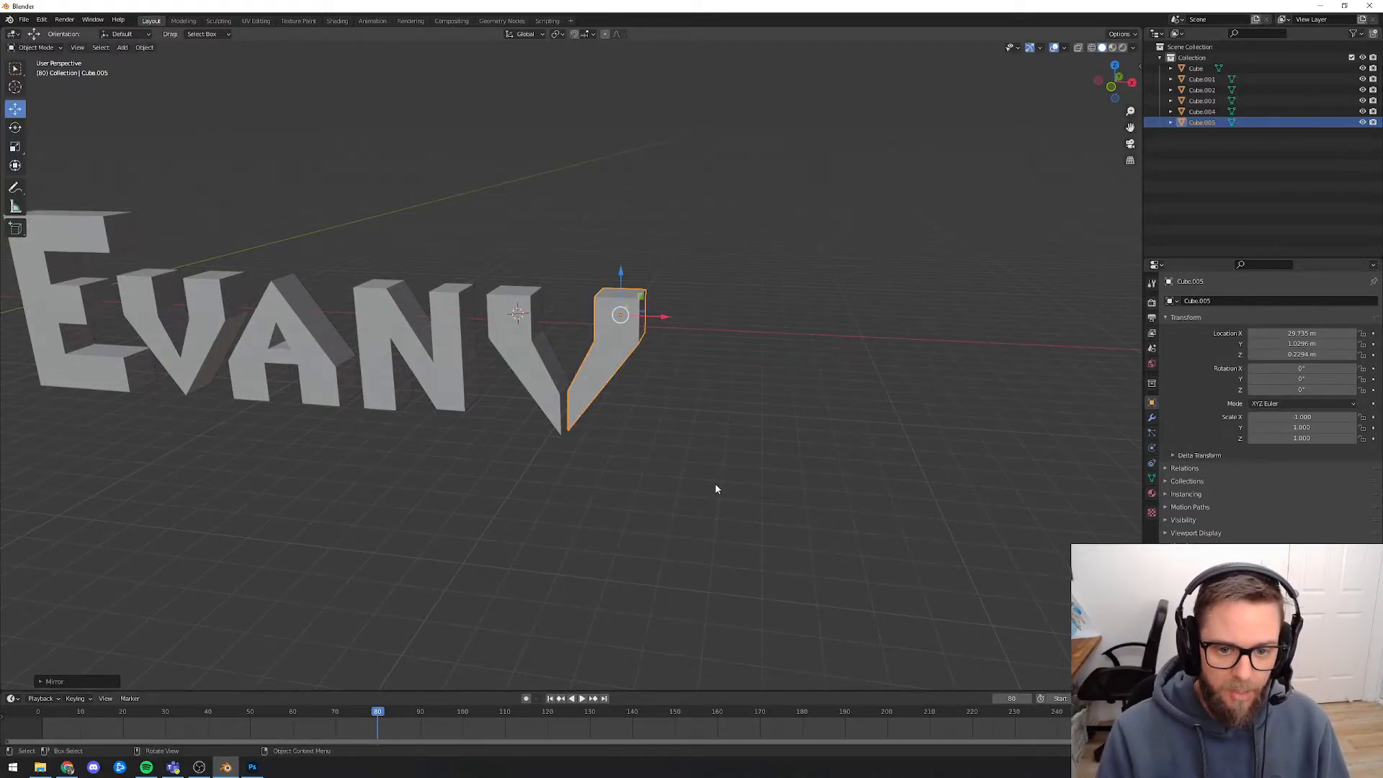
- Undo the mirroring and duplication of the leg, and return to Object Mode with nothing selected
{"action": "key", "text": "ctrl+z"}
{"action": "key", "text": "ctrl+z"}
{"action": "key", "text": "ctrl+z"}
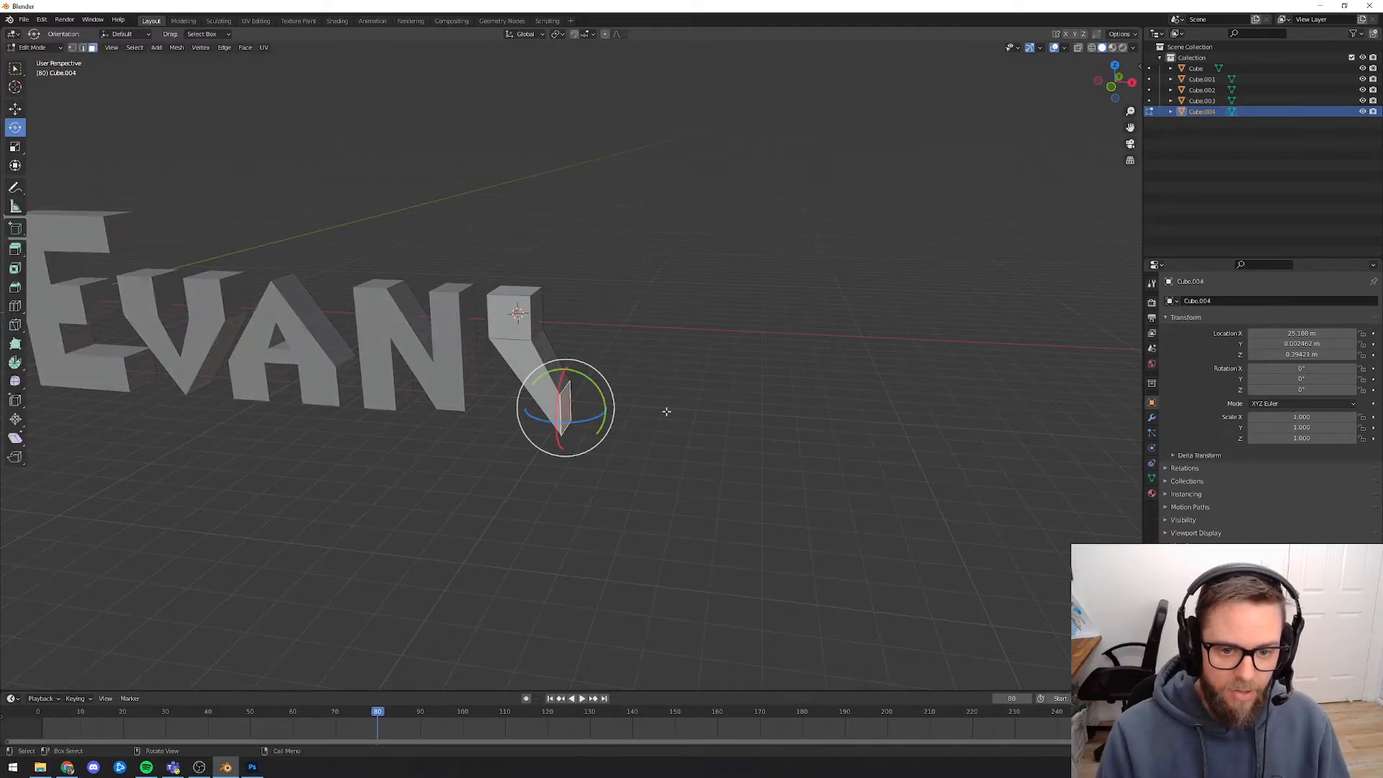
{"action": "key", "text": "Tab"}
{"action": "left_click", "coordinate": [653, 401]}
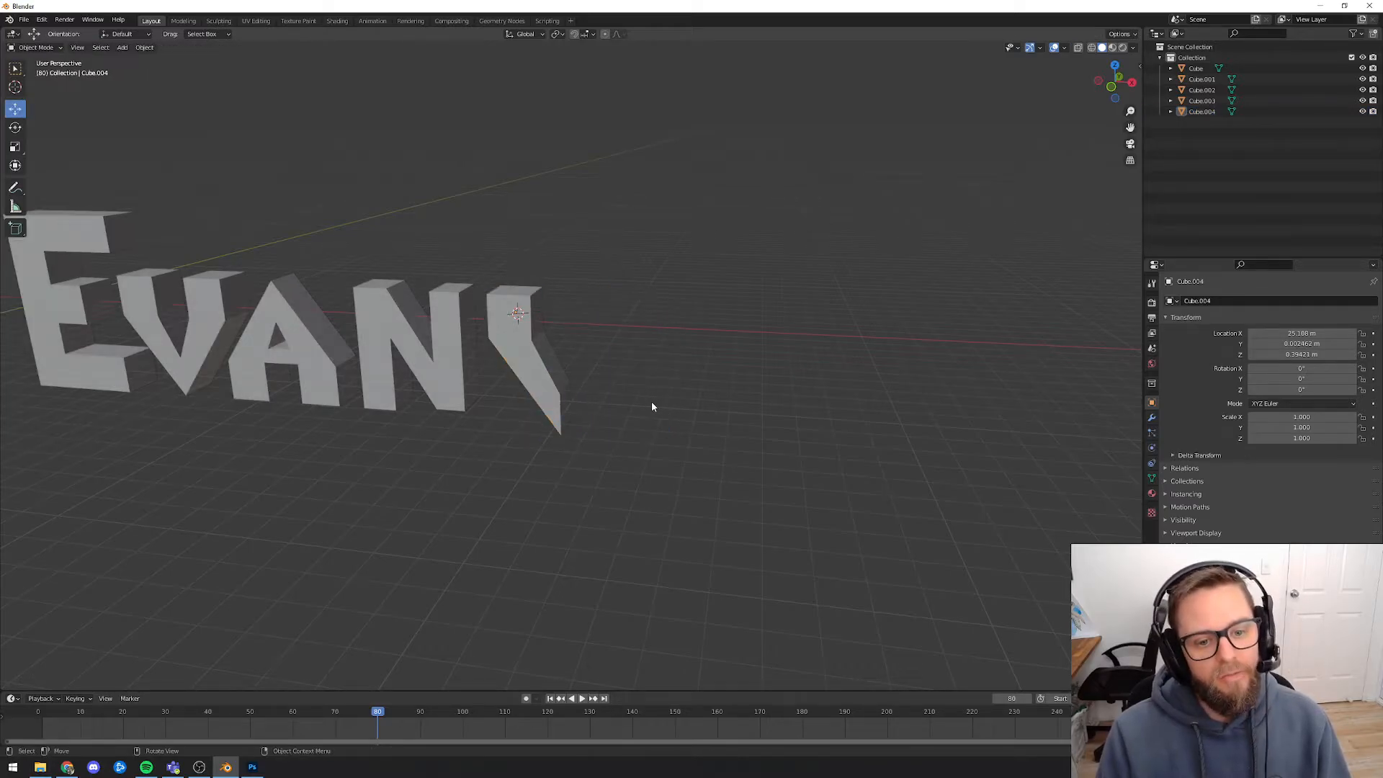
- Duplicate the diagonal leg about 6 m along X and mirror the copy along the global X axis
{"action": "left_click", "coordinate": [552, 371]}
{"action": "right_click", "coordinate": [539, 371]}
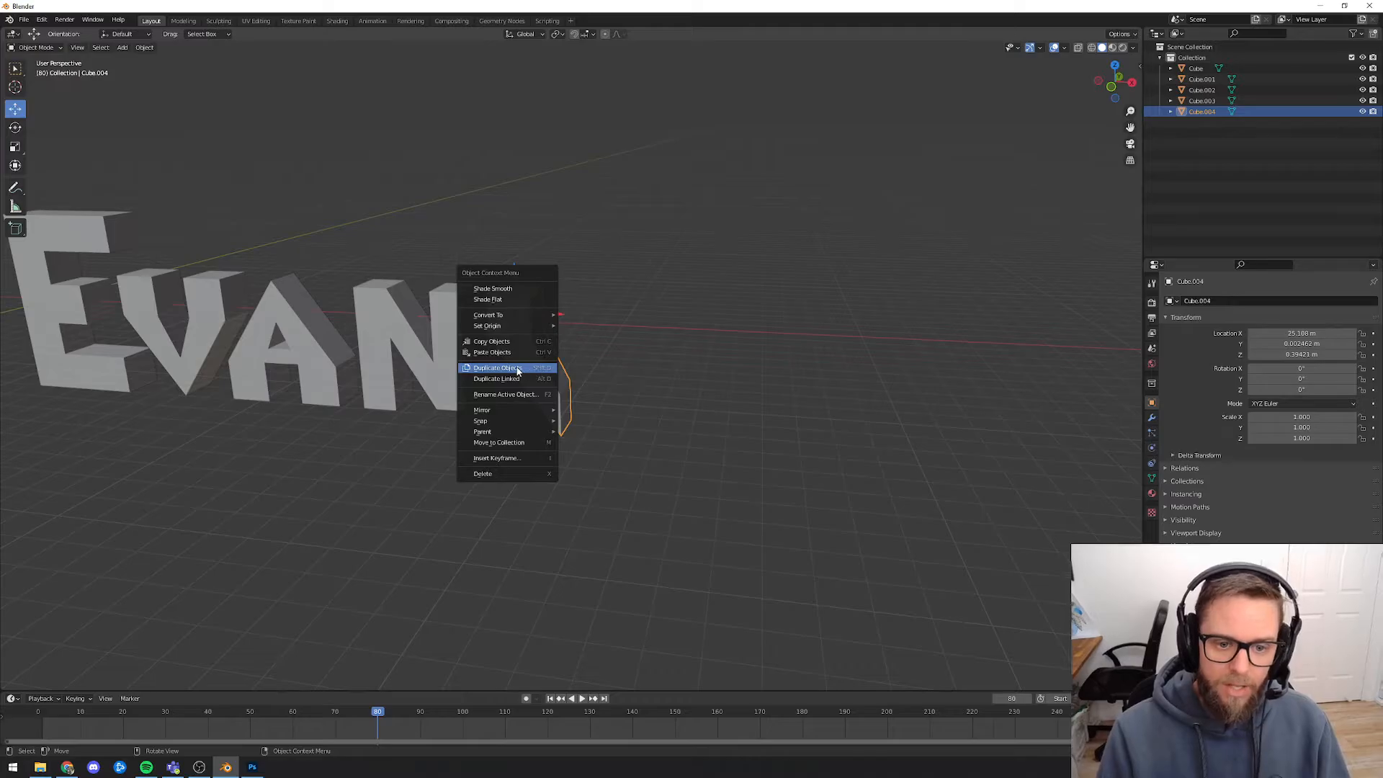
{"action": "left_click", "coordinate": [539, 372]}
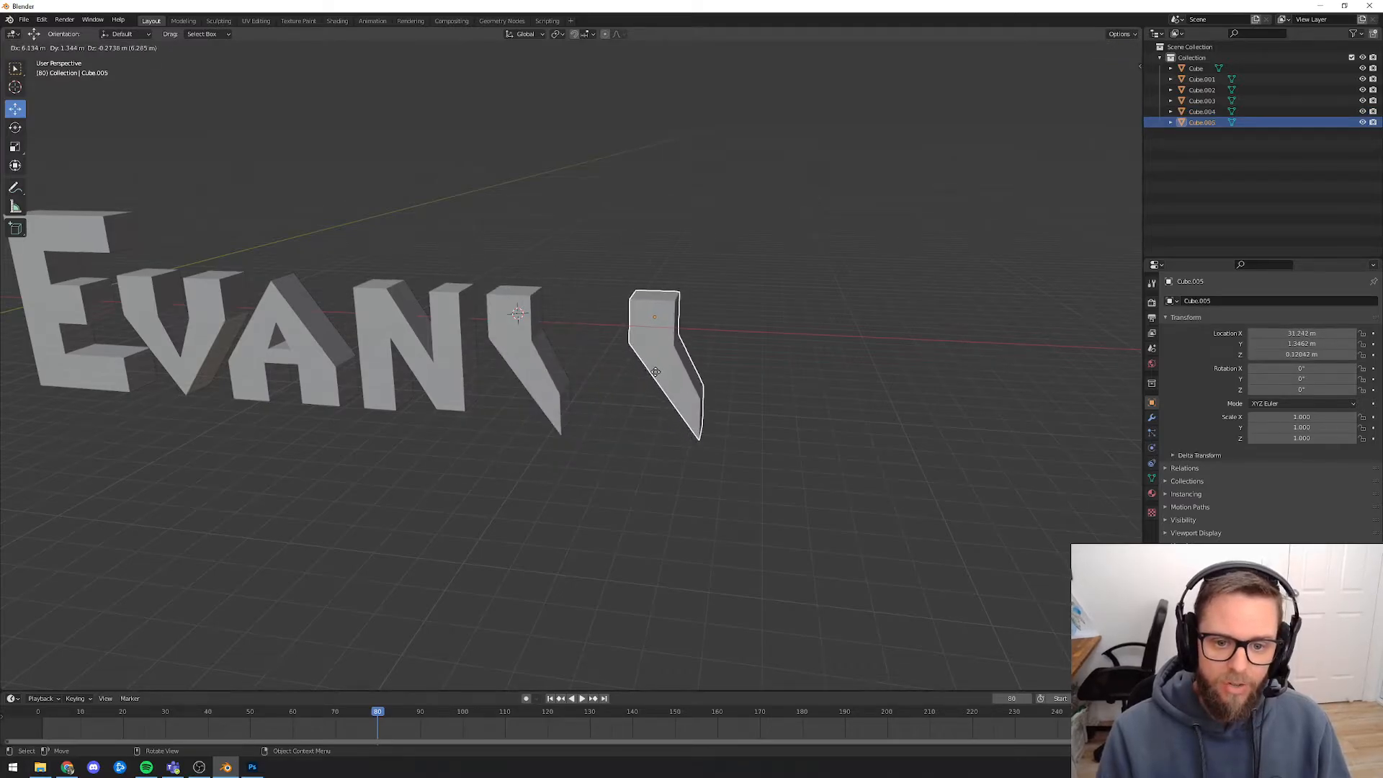
{"action": "left_click", "coordinate": [655, 372]}
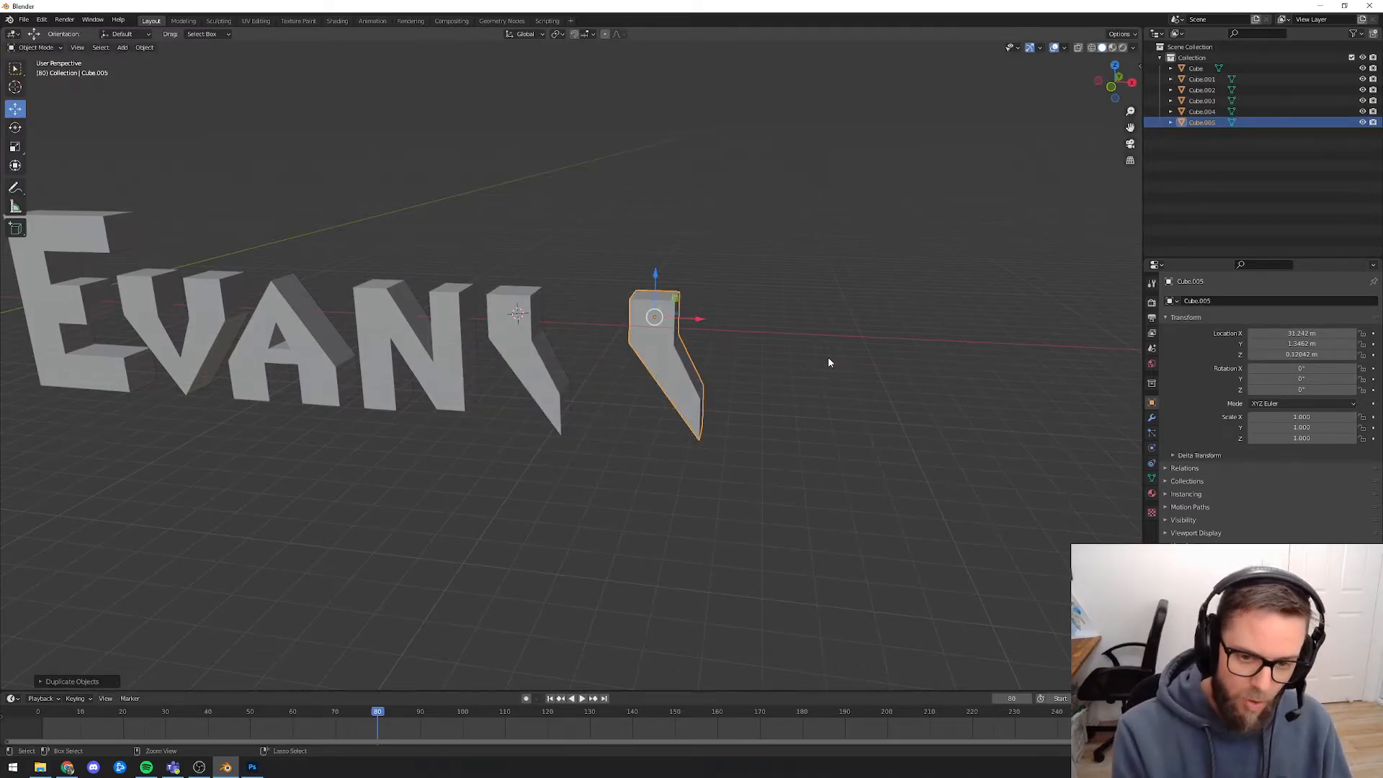
{"action": "key", "text": "ctrl+m"}
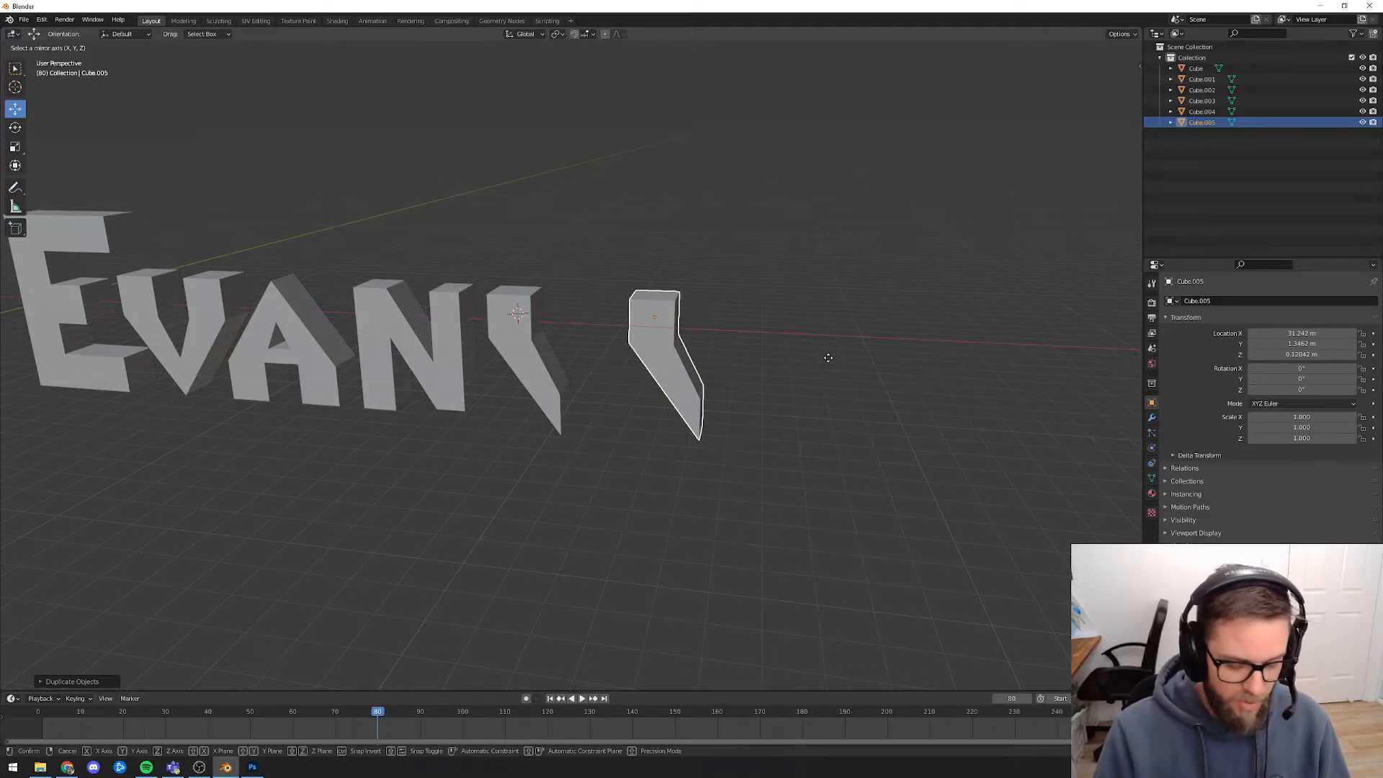
{"action": "key", "text": "x"}
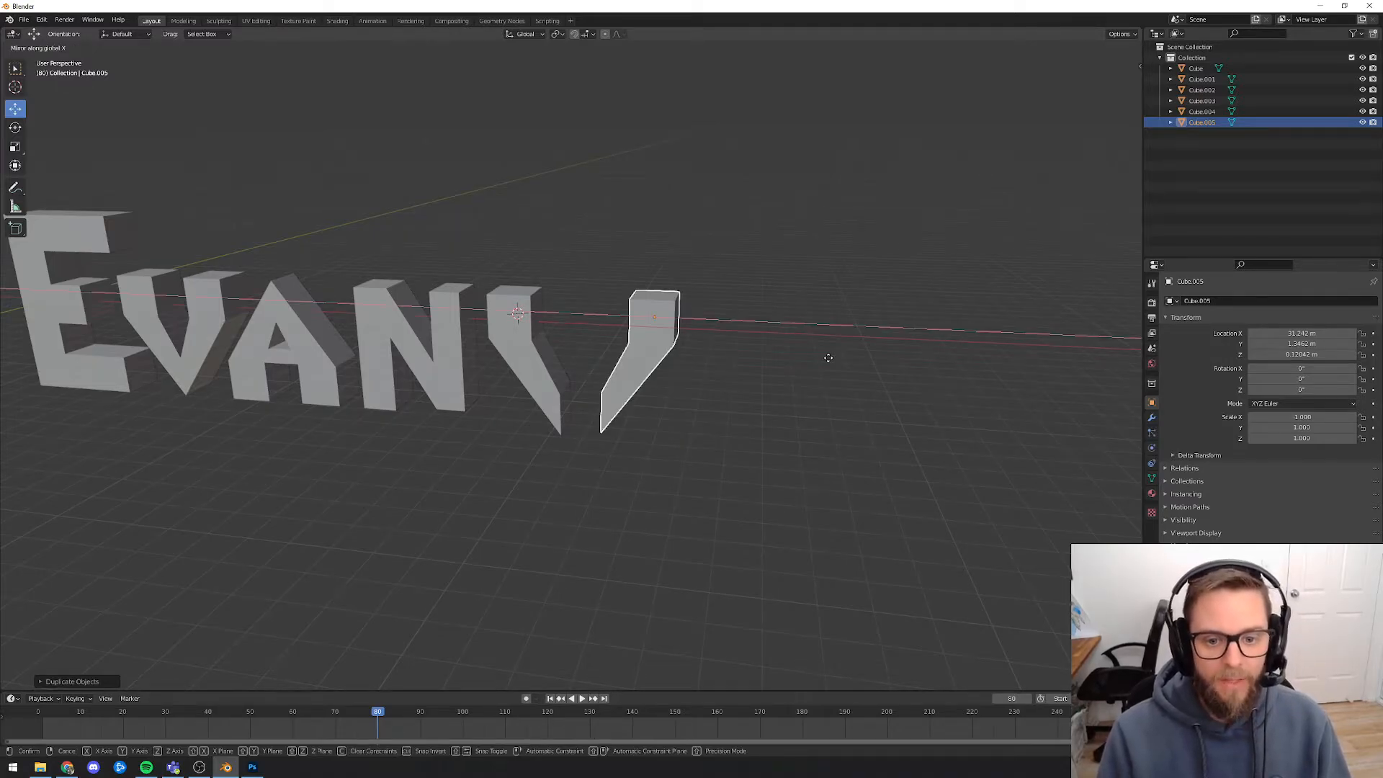
{"action": "left_click", "coordinate": [768, 448]}
- Move the mirrored leg along Y in line with the letters and along X to about 29.8 m
{"action": "middle_click_drag", "start_coordinate": [768, 448], "coordinate": [750, 494]}
{"action": "left_click_drag", "start_coordinate": [649, 468], "coordinate": [635, 494]}
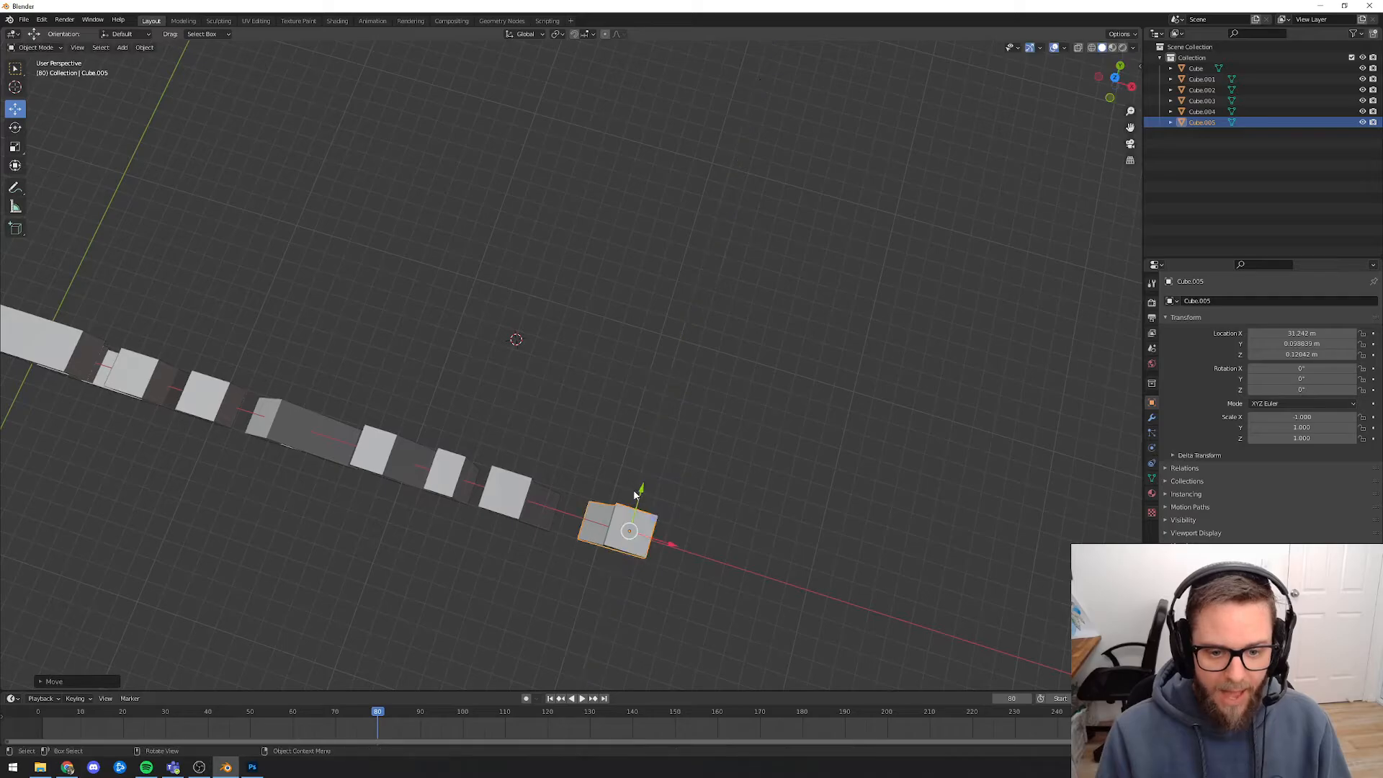
{"action": "left_click_drag", "start_coordinate": [666, 547], "coordinate": [647, 537]}
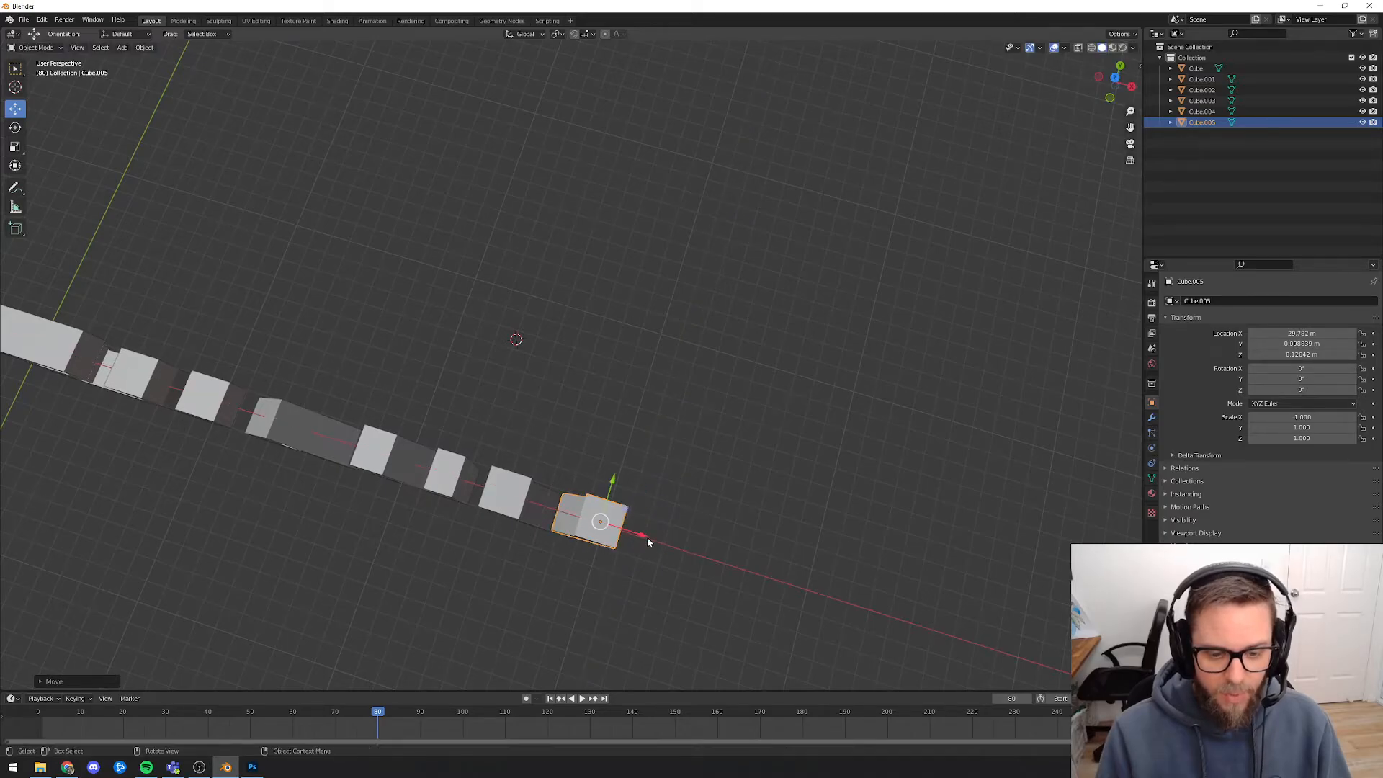
- Fit the mirrored leg flush against the first leg, placing it at about X 29.66 m, Y 0.01 m and Z 0.37 m
{"action": "middle_click_drag", "start_coordinate": [647, 537], "coordinate": [642, 409]}
{"action": "scroll", "coordinate": [765, 243], "scroll_direction": "up", "scroll_amount": 3}
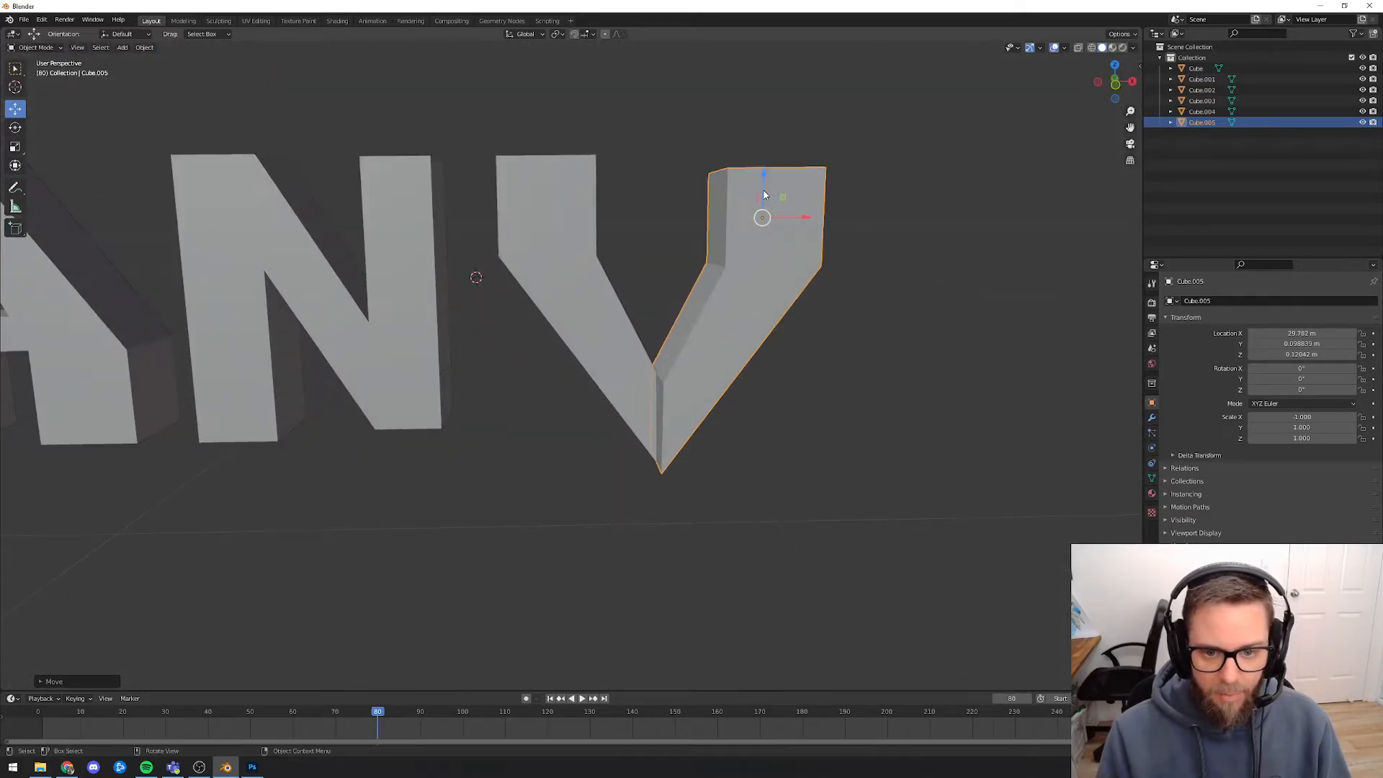
{"action": "left_click_drag", "start_coordinate": [766, 196], "coordinate": [768, 180]}
{"action": "middle_click_drag", "start_coordinate": [768, 180], "coordinate": [820, 266]}
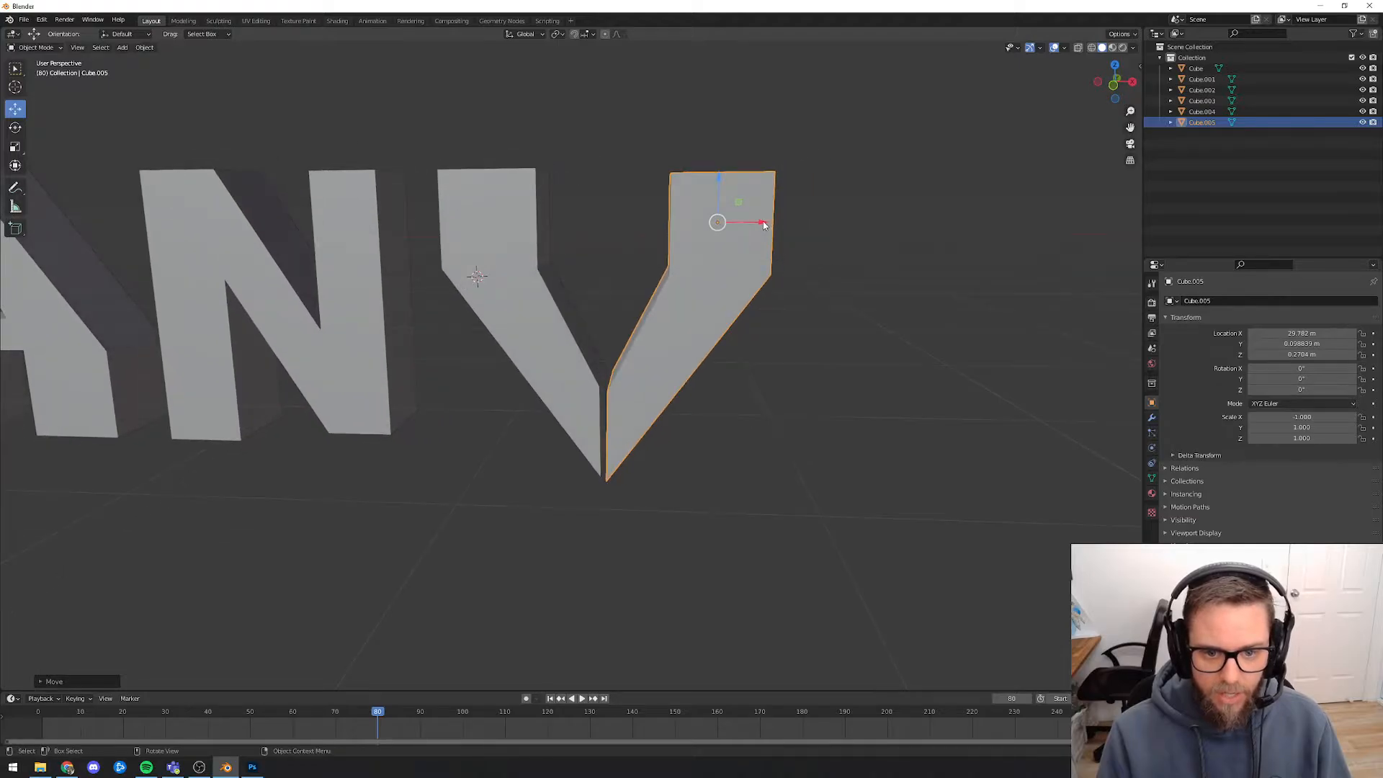
{"action": "left_click_drag", "start_coordinate": [764, 226], "coordinate": [712, 191]}
{"action": "middle_click_drag", "start_coordinate": [824, 340], "coordinate": [765, 526]}
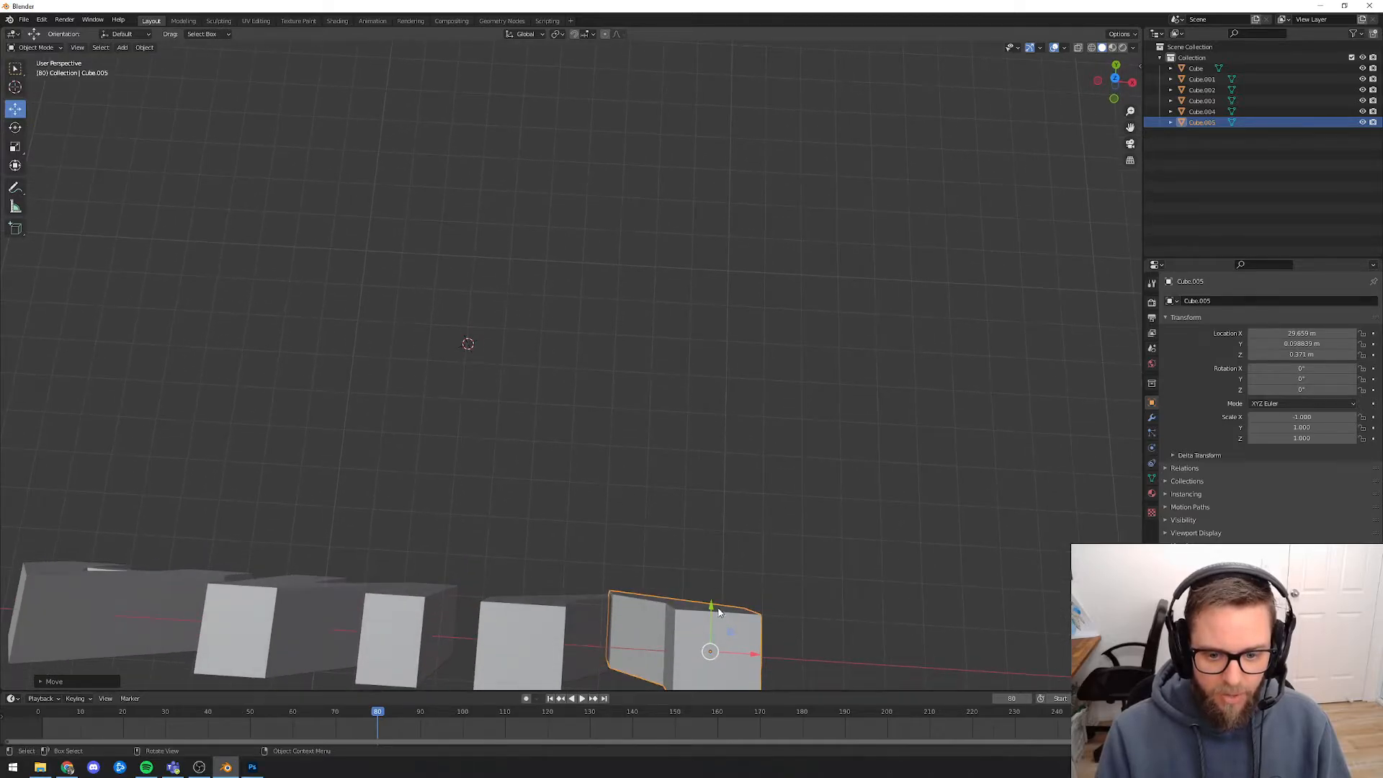
{"action": "left_click_drag", "start_coordinate": [719, 612], "coordinate": [719, 615]}
{"action": "middle_click_drag", "start_coordinate": [829, 577], "coordinate": [825, 532]}
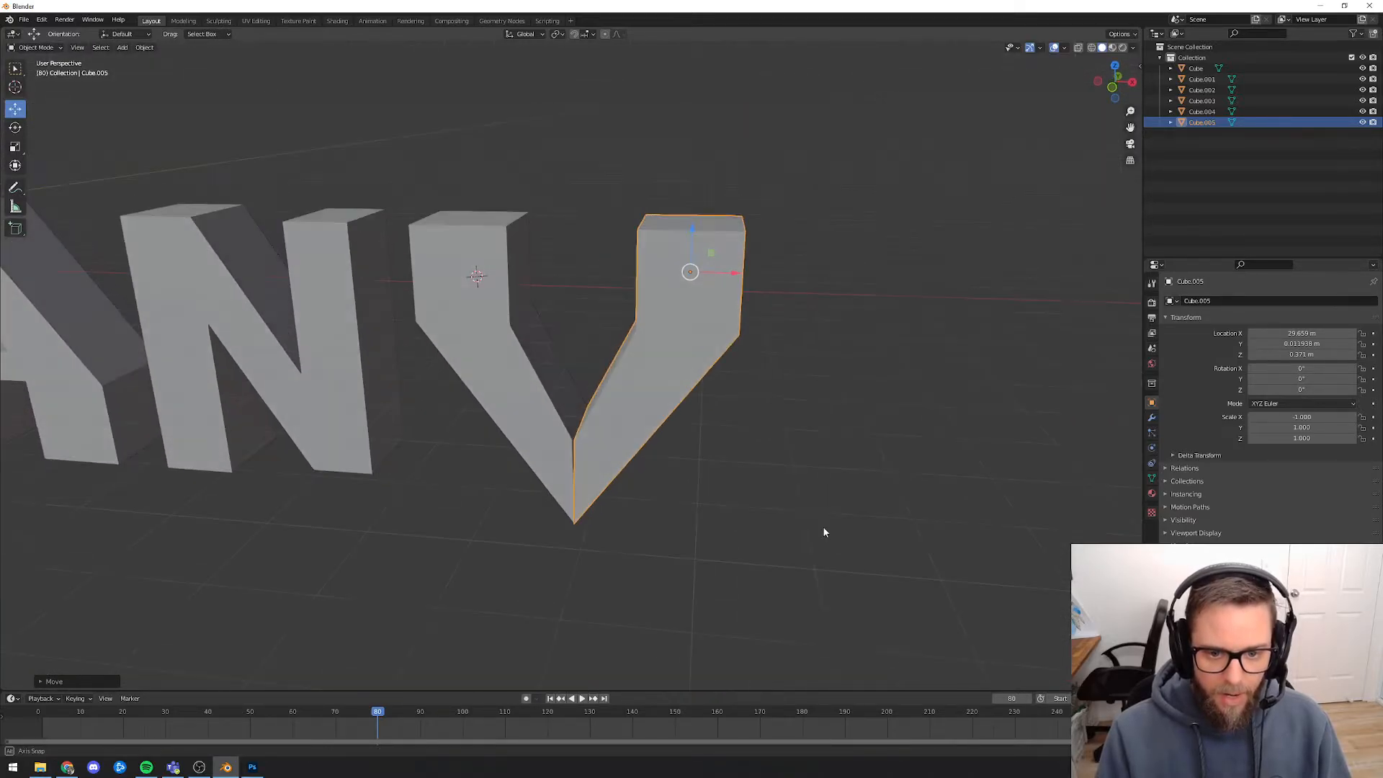
- Select both legs of the V and join them into one object
{"action": "scroll", "coordinate": [764, 504], "scroll_direction": "down", "scroll_amount": 1}
{"action": "left_click", "coordinate": [563, 426], "text": "shift"}
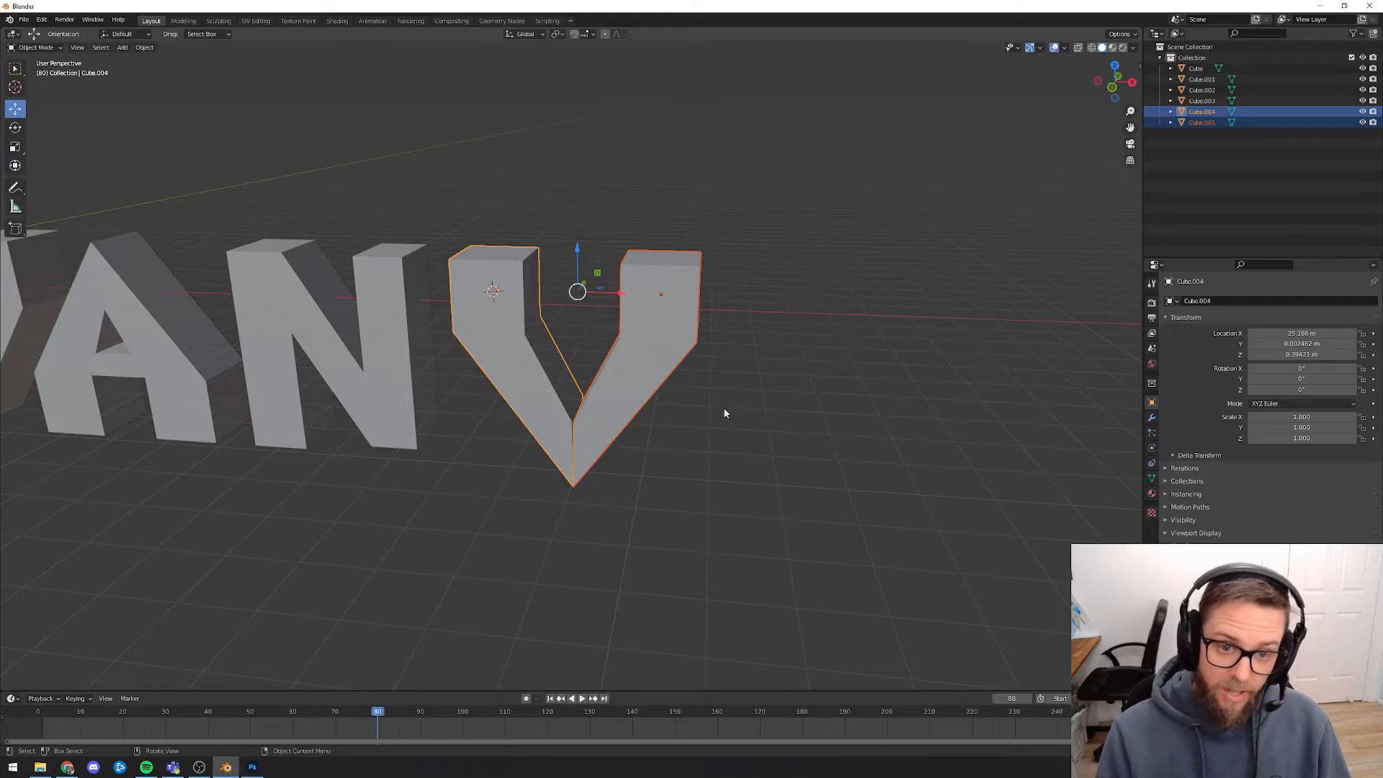
{"action": "left_click", "coordinate": [145, 52]}
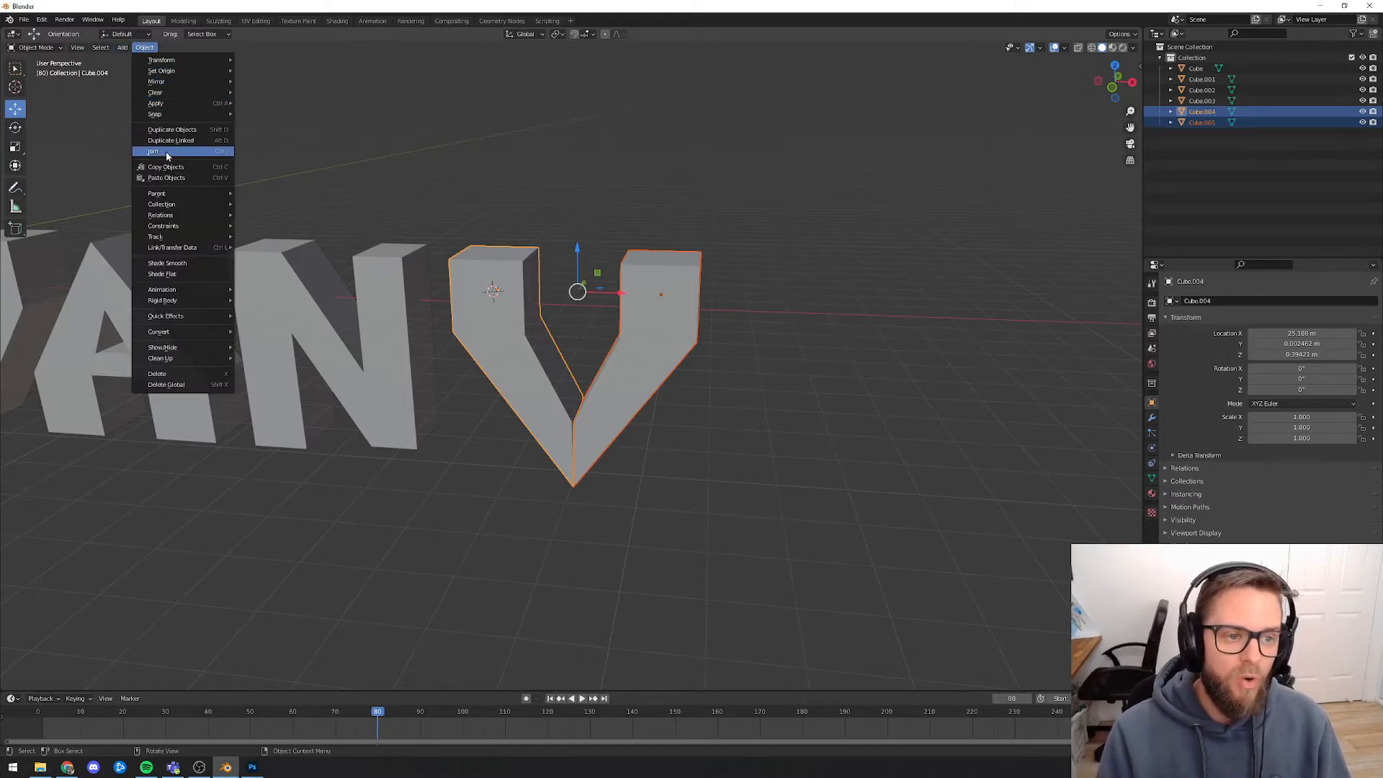
{"action": "left_click", "coordinate": [167, 154]}
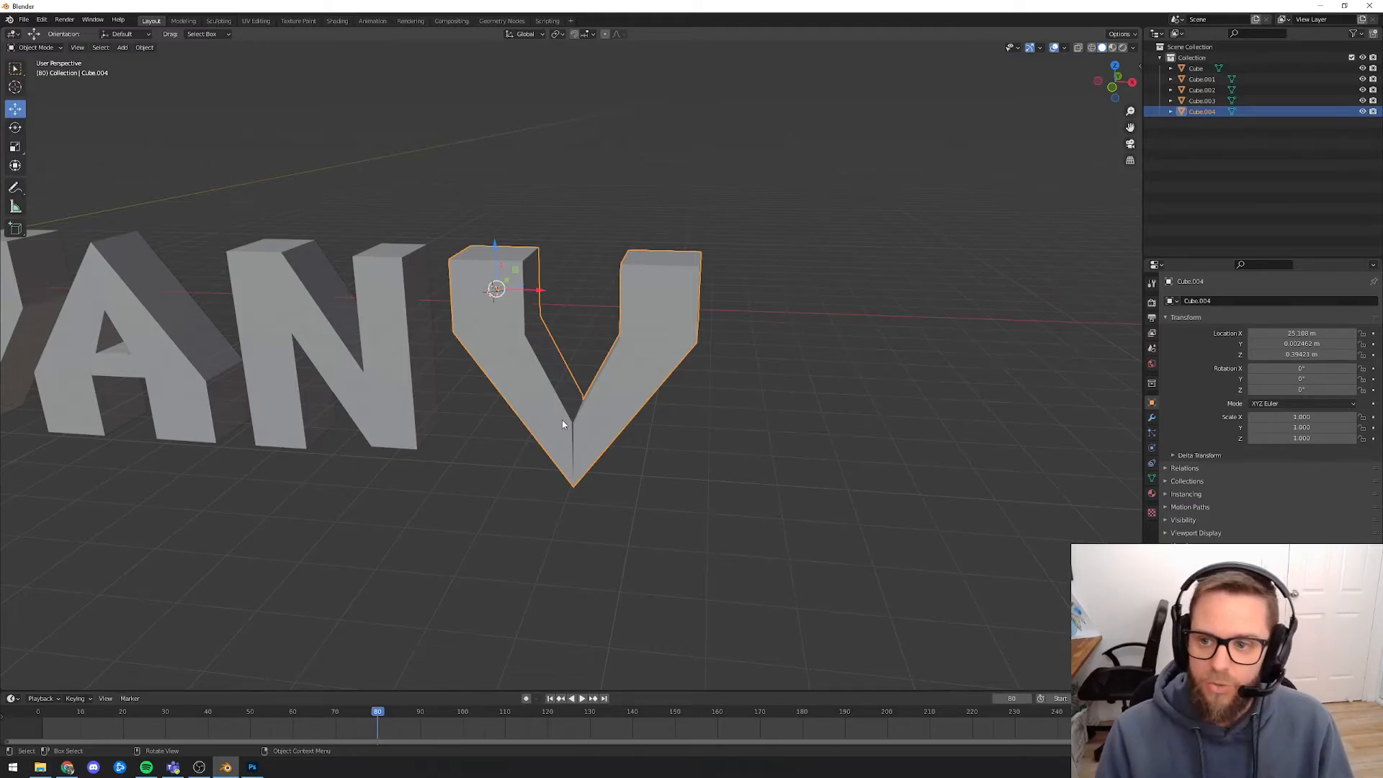
- Enter Edit Mode on the joined V, switch to vertex selection and deselect everything around the seam
{"action": "key", "text": "Tab"}
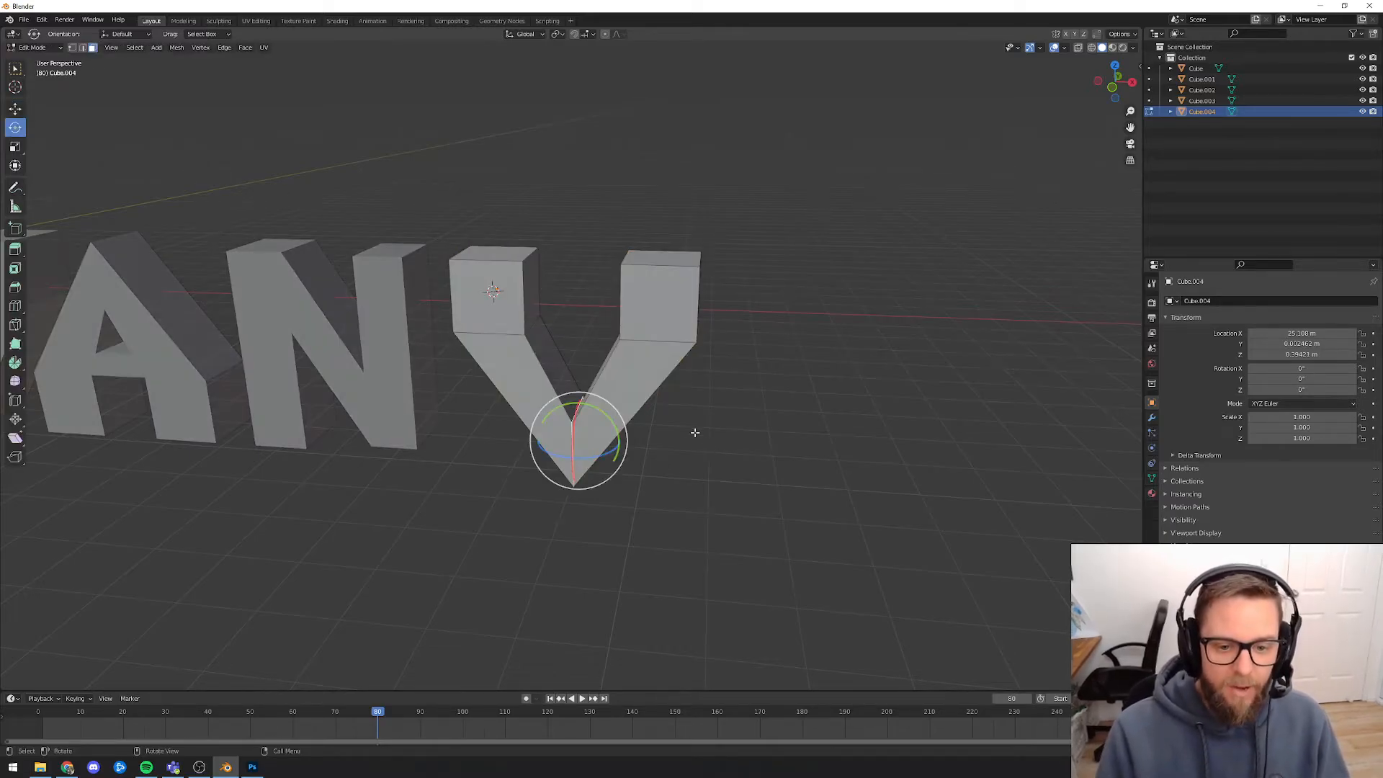
{"action": "scroll", "coordinate": [694, 432], "scroll_direction": "up", "scroll_amount": 4}
{"action": "scroll", "coordinate": [664, 501], "scroll_direction": "up", "scroll_amount": 5}
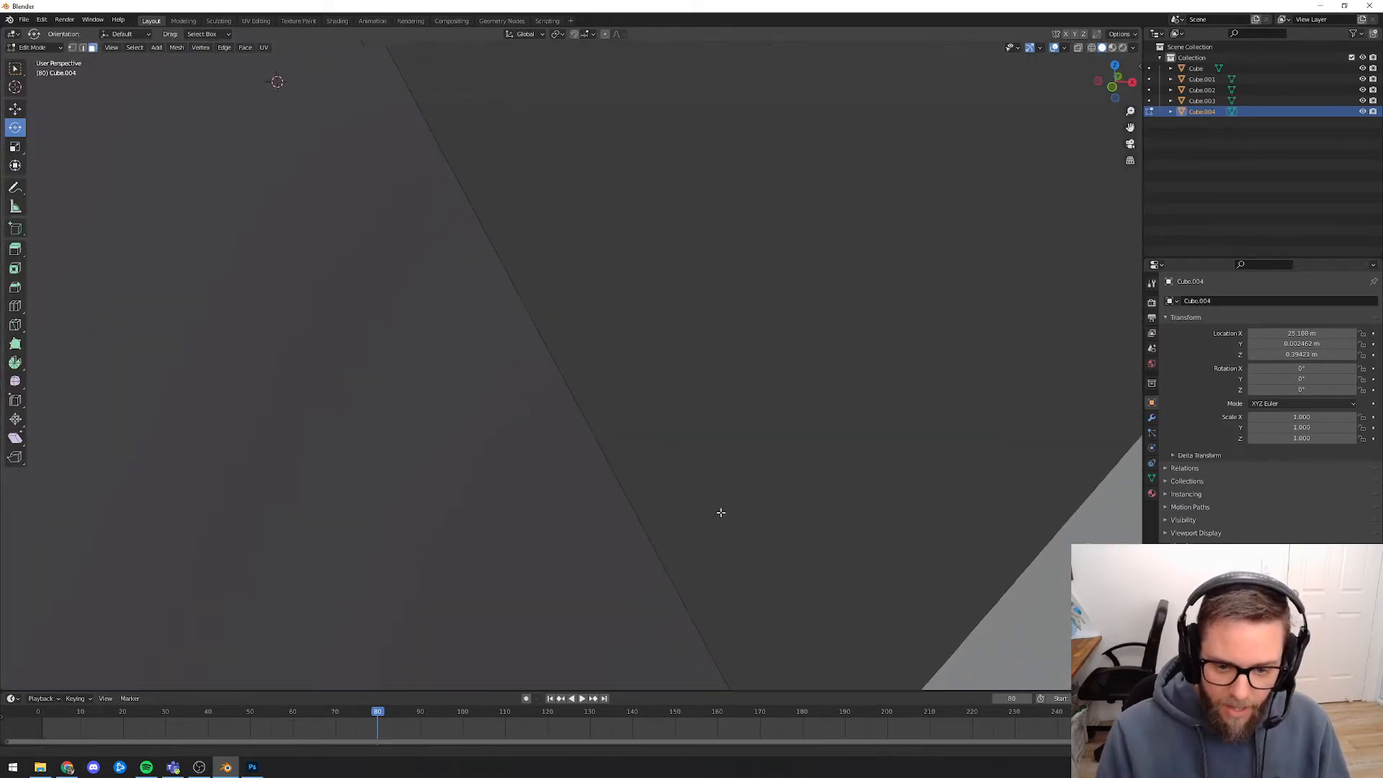
{"action": "scroll", "coordinate": [721, 512], "scroll_direction": "down", "scroll_amount": 3}
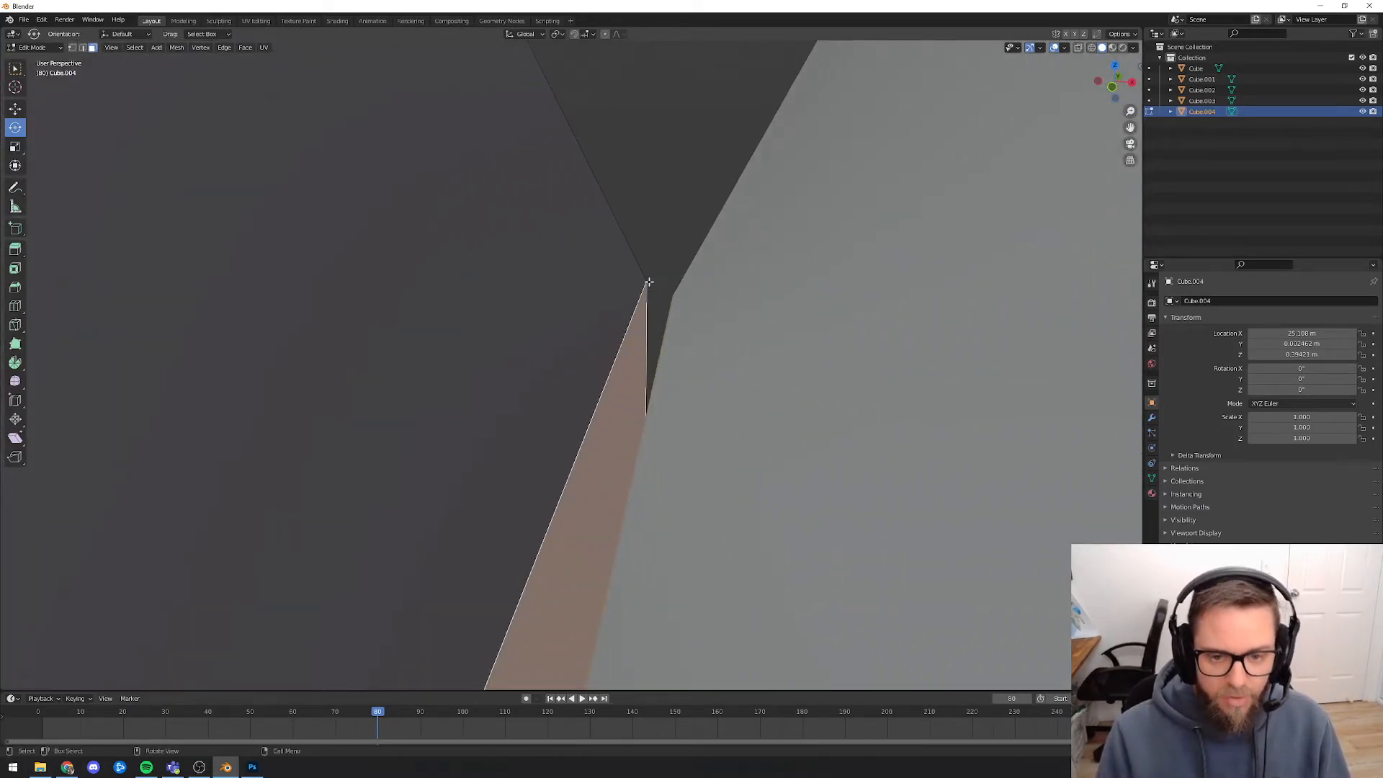
{"action": "scroll", "coordinate": [651, 283], "scroll_direction": "down", "scroll_amount": 5}
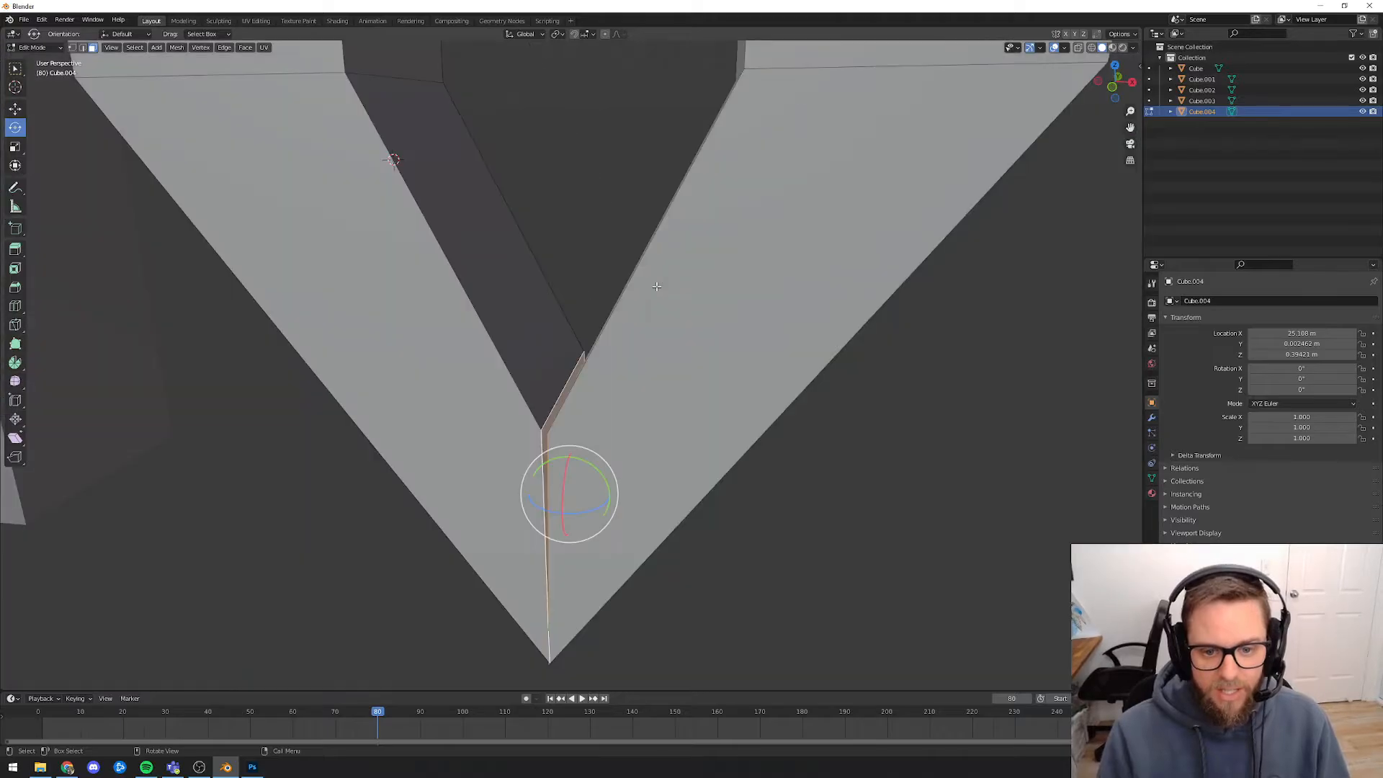
{"action": "scroll", "coordinate": [631, 306], "scroll_direction": "down", "scroll_amount": 2}
{"action": "scroll", "coordinate": [652, 334], "scroll_direction": "up", "scroll_amount": 2}
{"action": "middle_click_drag", "start_coordinate": [652, 334], "coordinate": [665, 337]}
{"action": "key", "text": "alt+a"}
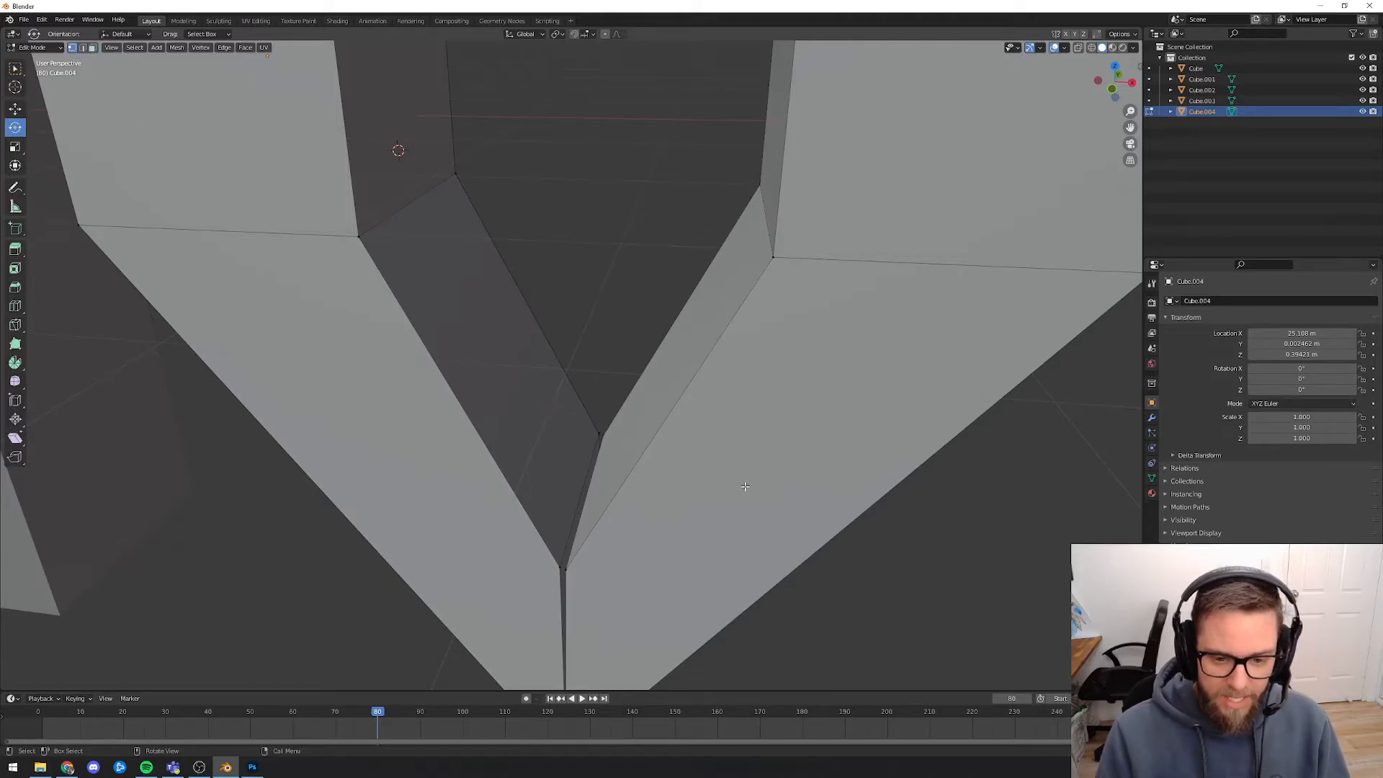
- Circle-select the paired vertices at the front inner corner of the V, merge them at center, and clear the selection
{"action": "key", "text": "c"}
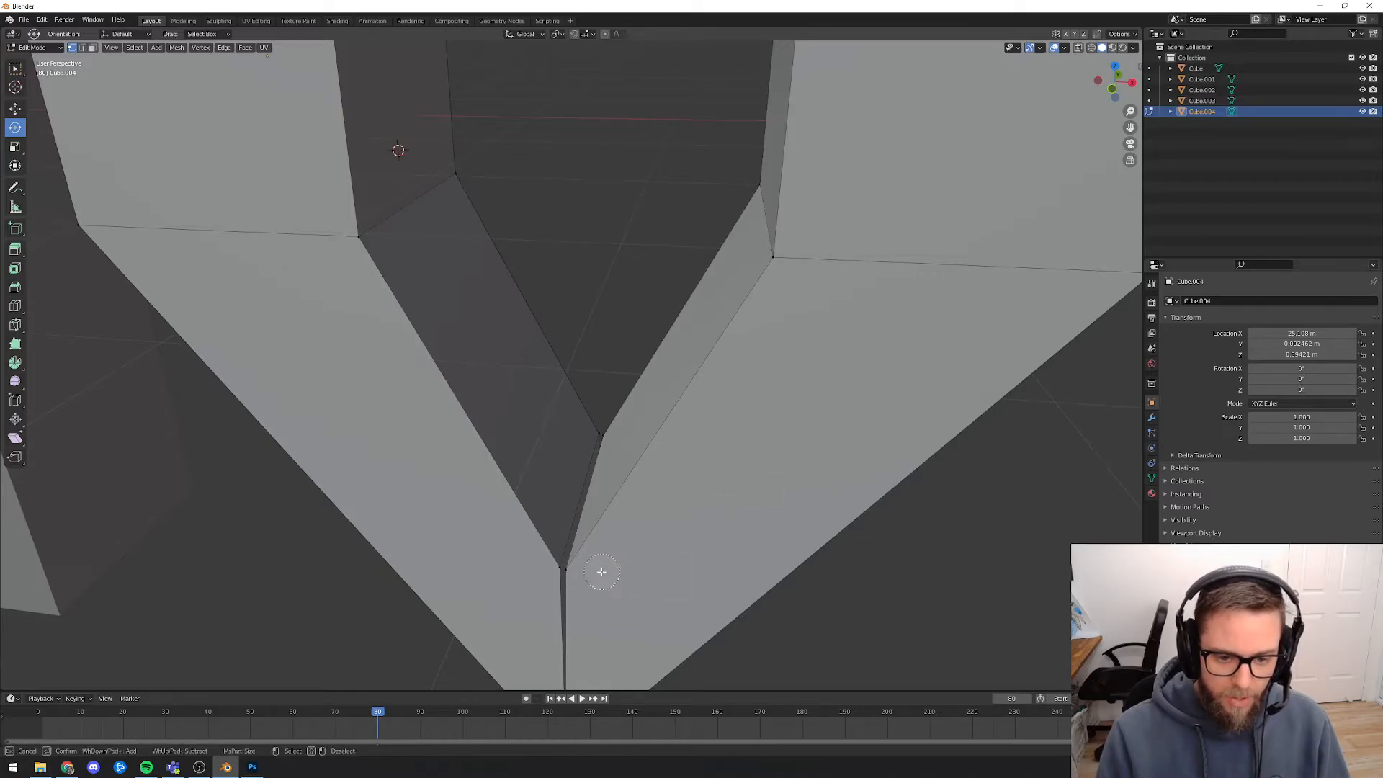
{"action": "left_click", "coordinate": [560, 567]}
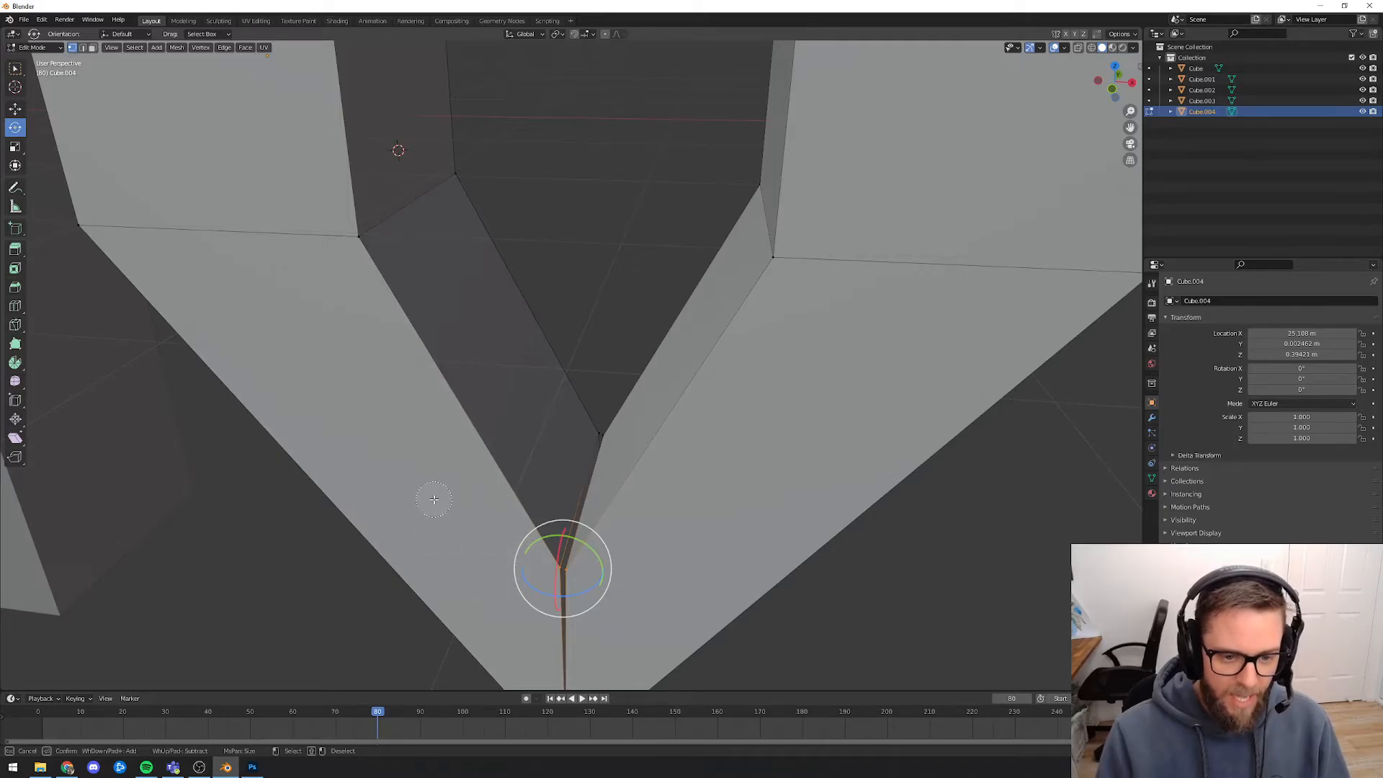
{"action": "key", "text": "Escape"}
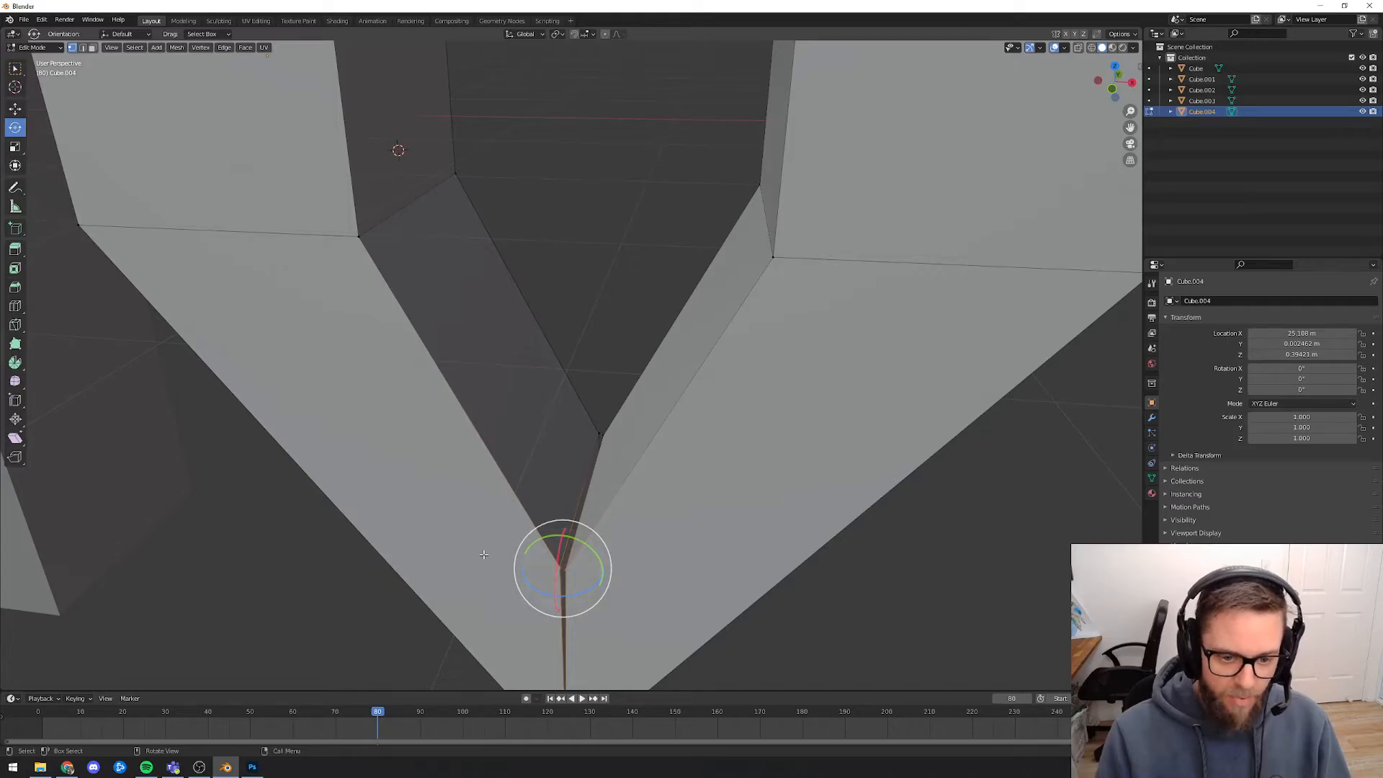
{"action": "key", "text": "m"}
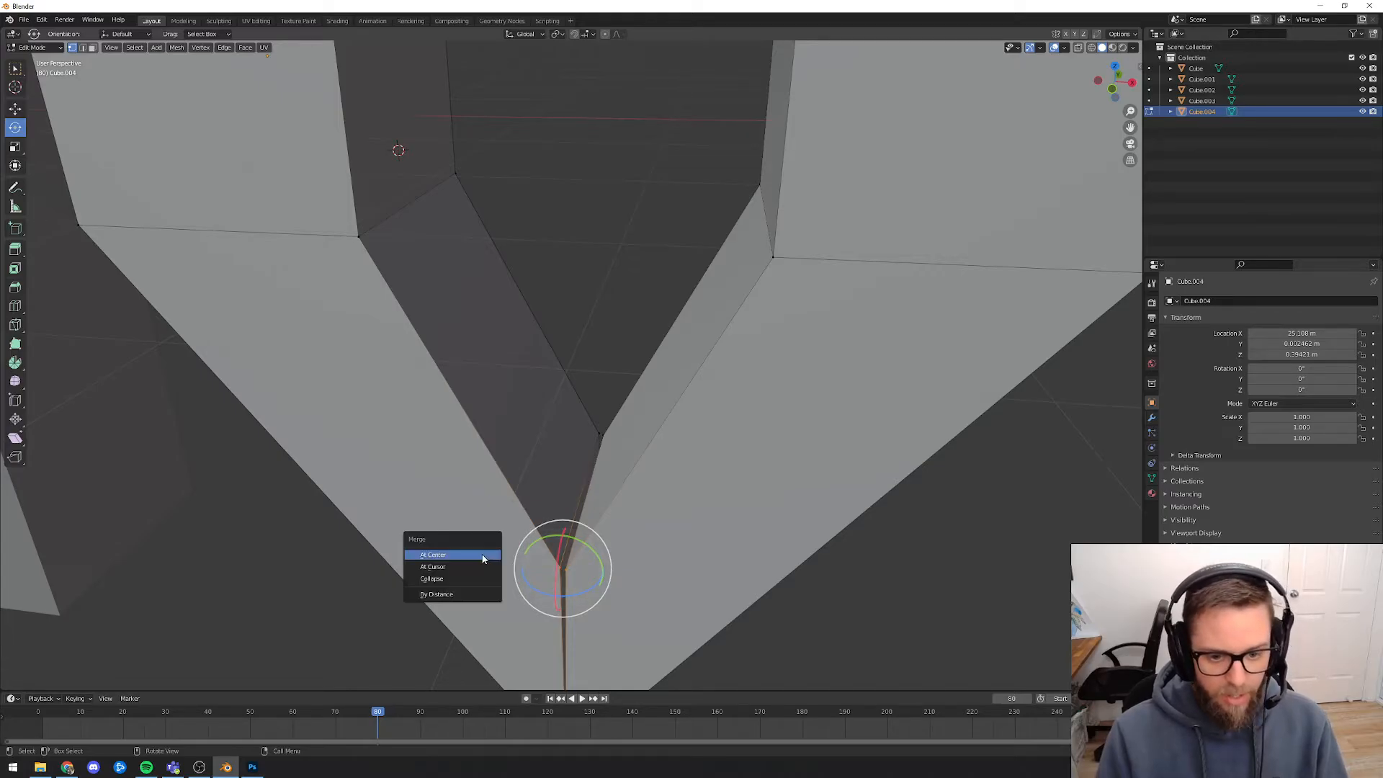
{"action": "left_click", "coordinate": [441, 555]}
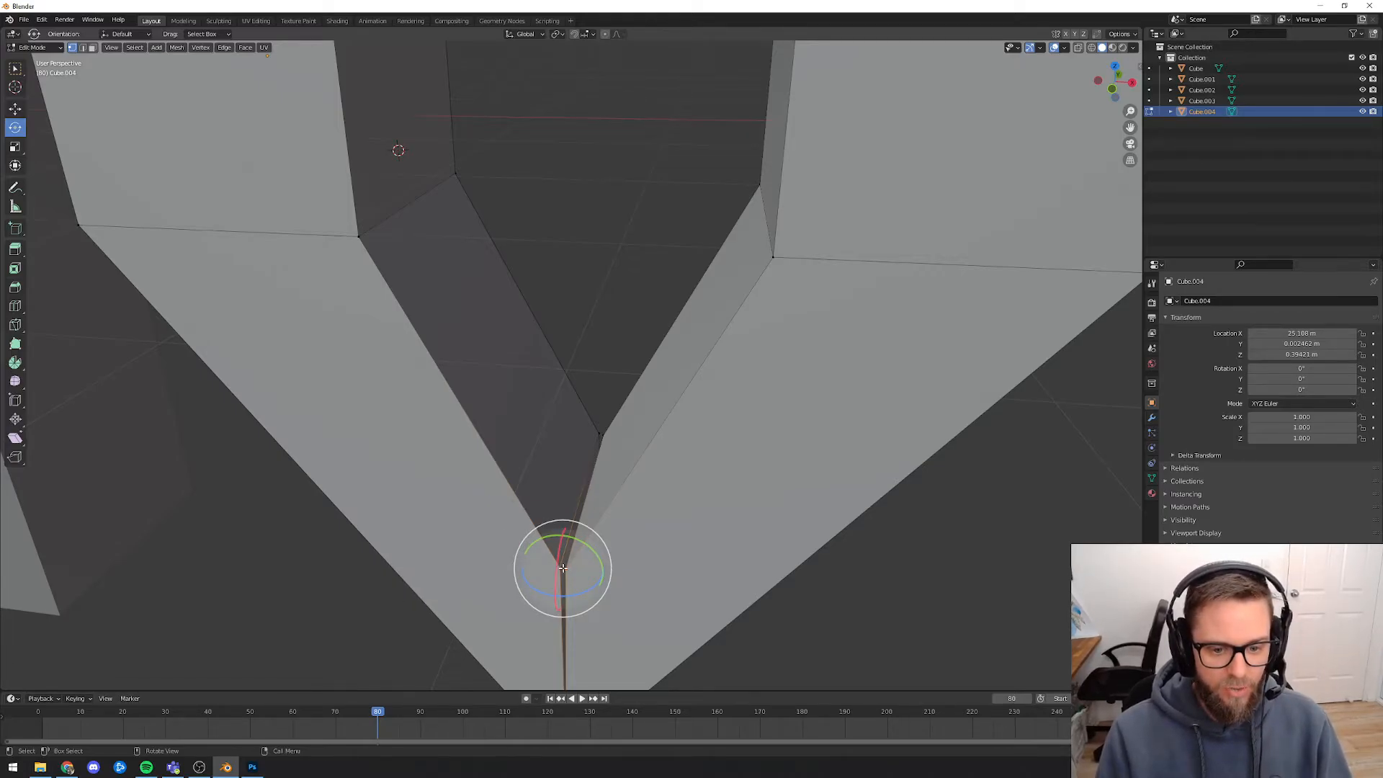
{"action": "key", "text": "m"}
{"action": "left_click", "coordinate": [382, 496]}
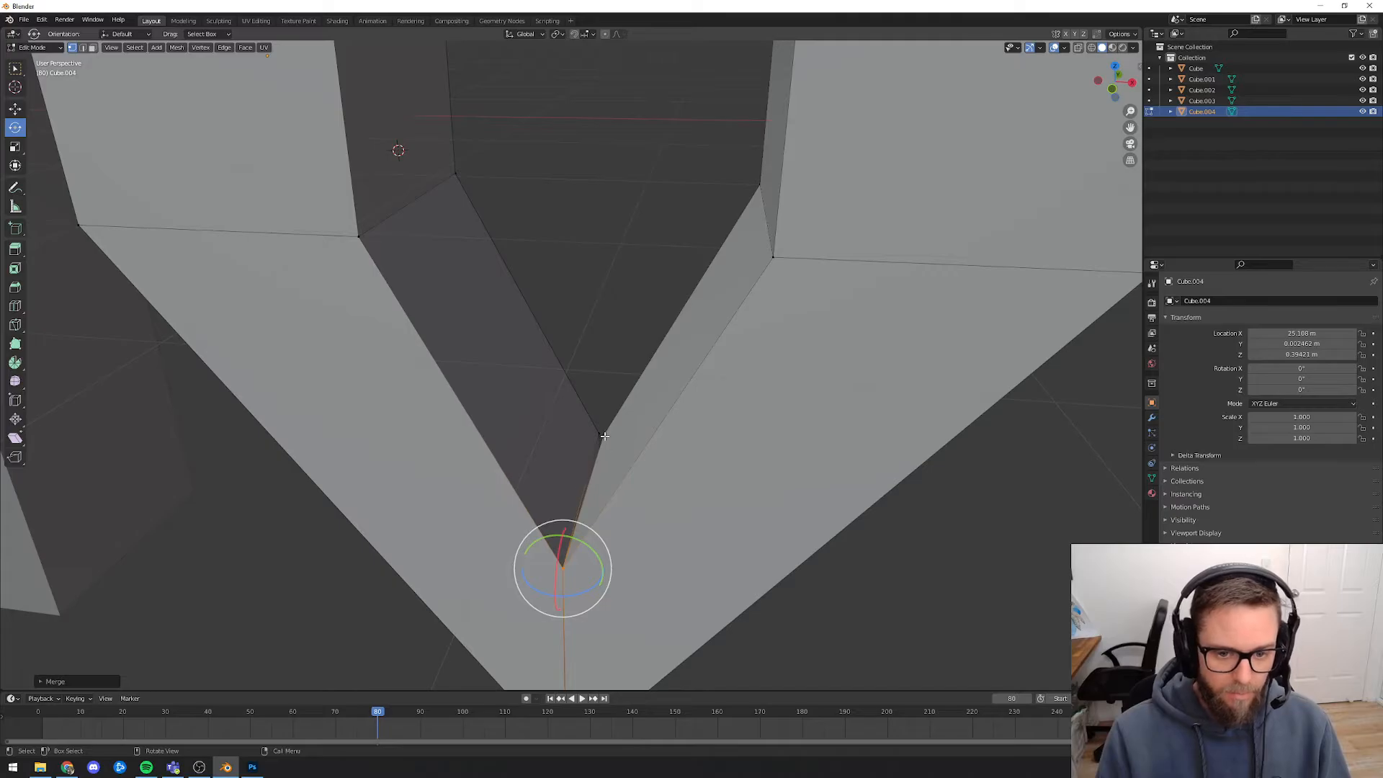
{"action": "middle_click_drag", "start_coordinate": [625, 401], "coordinate": [626, 402]}
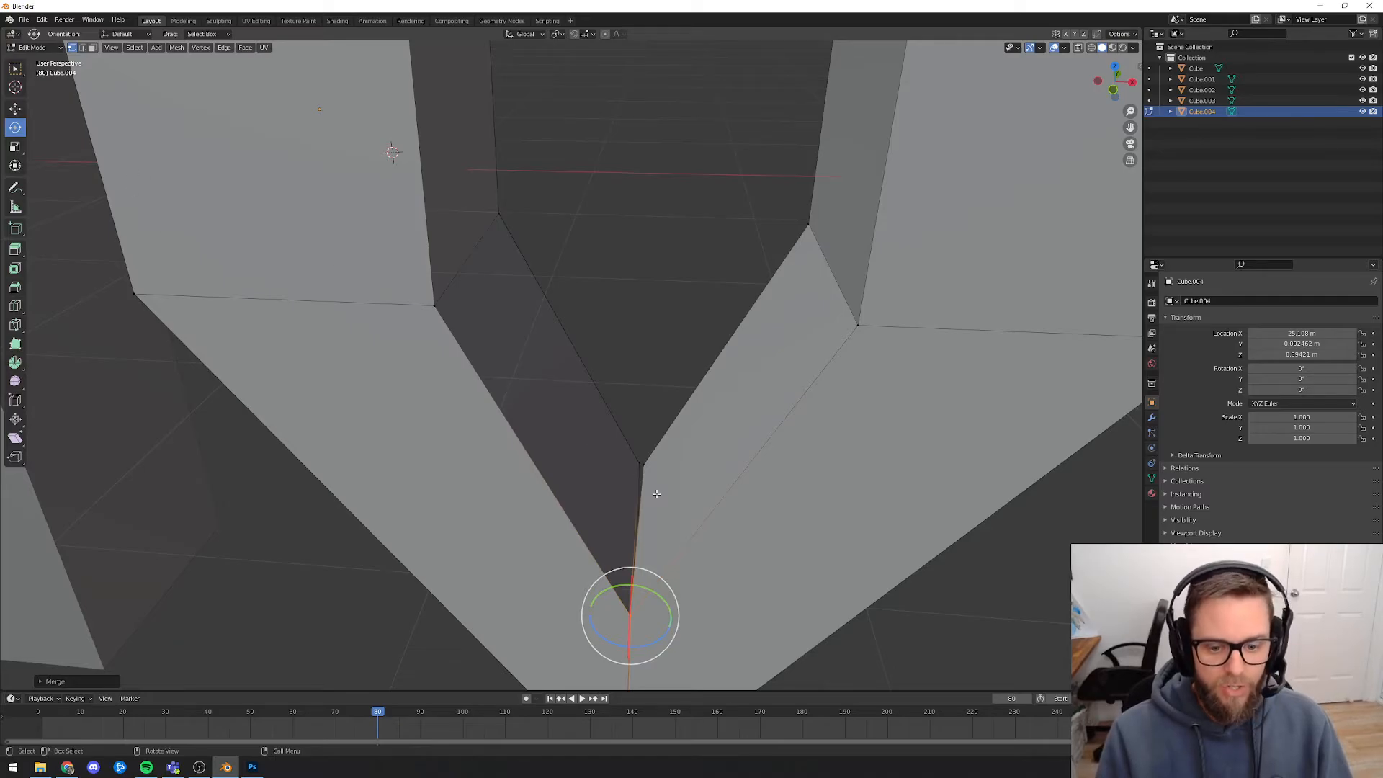
{"action": "key", "text": "a"}
{"action": "key", "text": "a"}
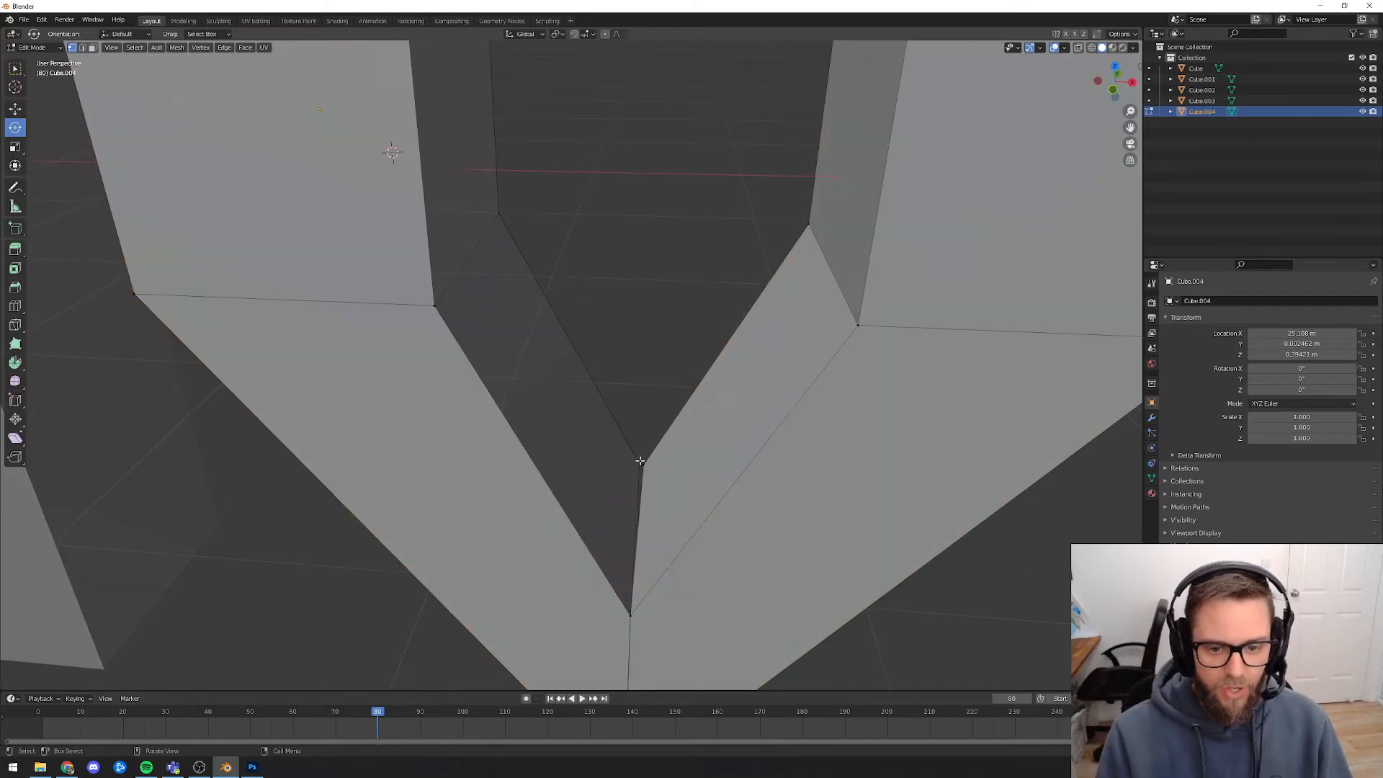
- Merge the paired vertices at the back inner corner of the V at center and clear the selection
{"action": "left_click", "coordinate": [639, 463]}
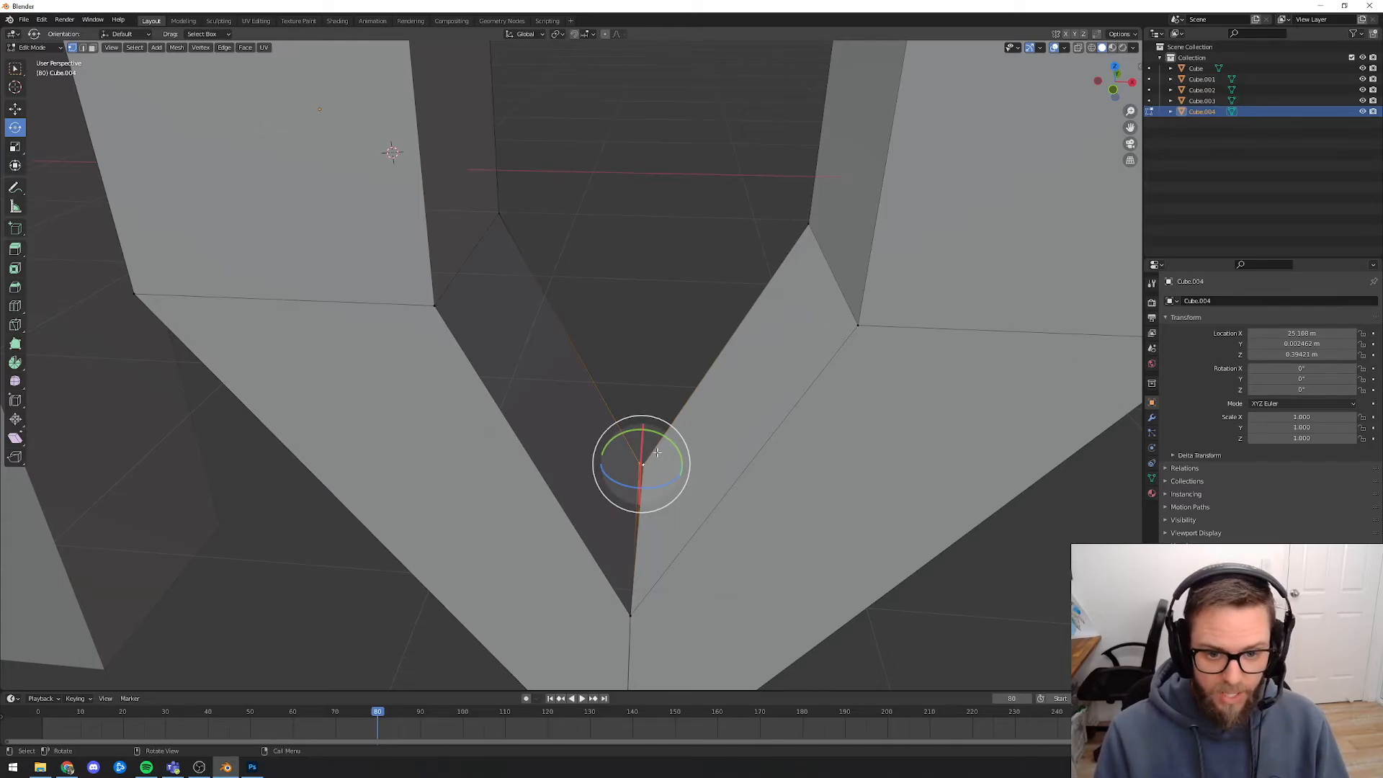
{"action": "middle_click_drag", "start_coordinate": [663, 448], "coordinate": [585, 461]}
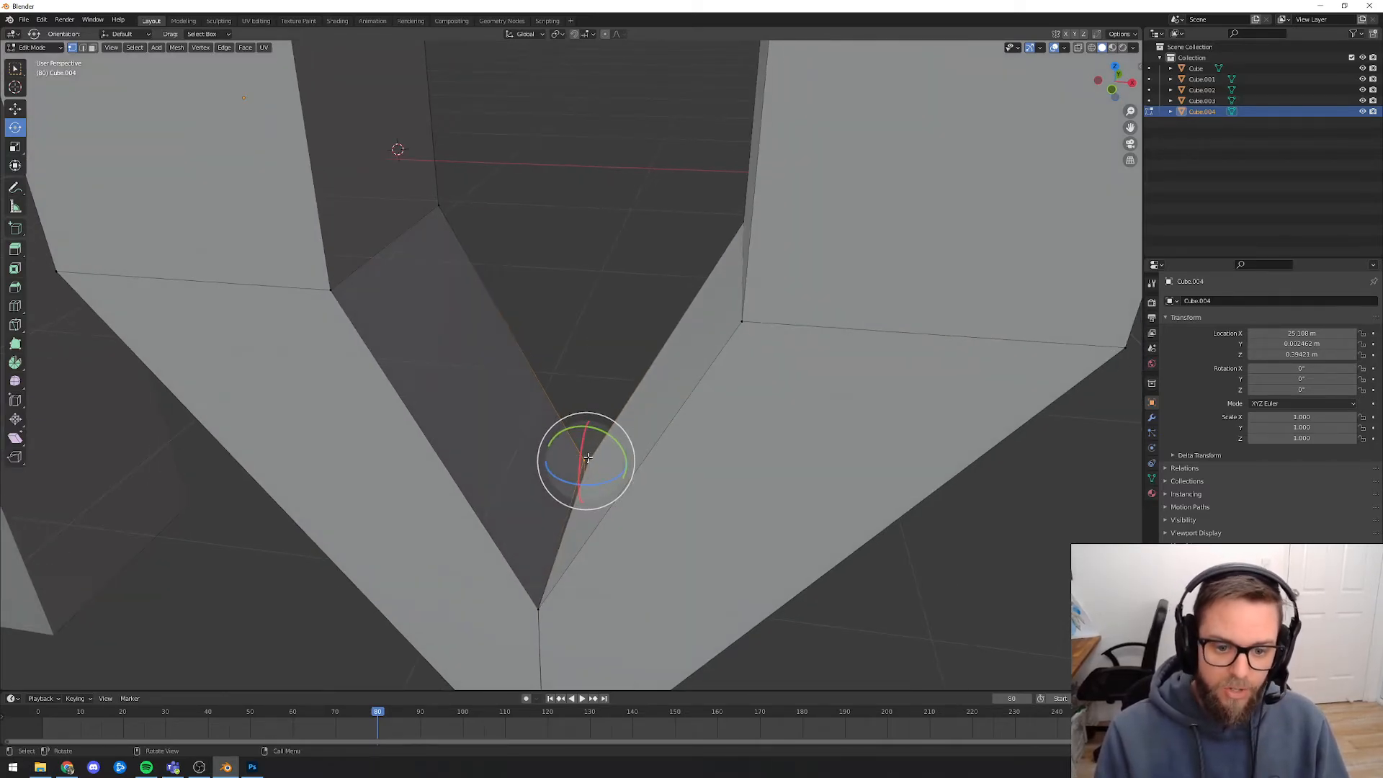
{"action": "key", "text": "m"}
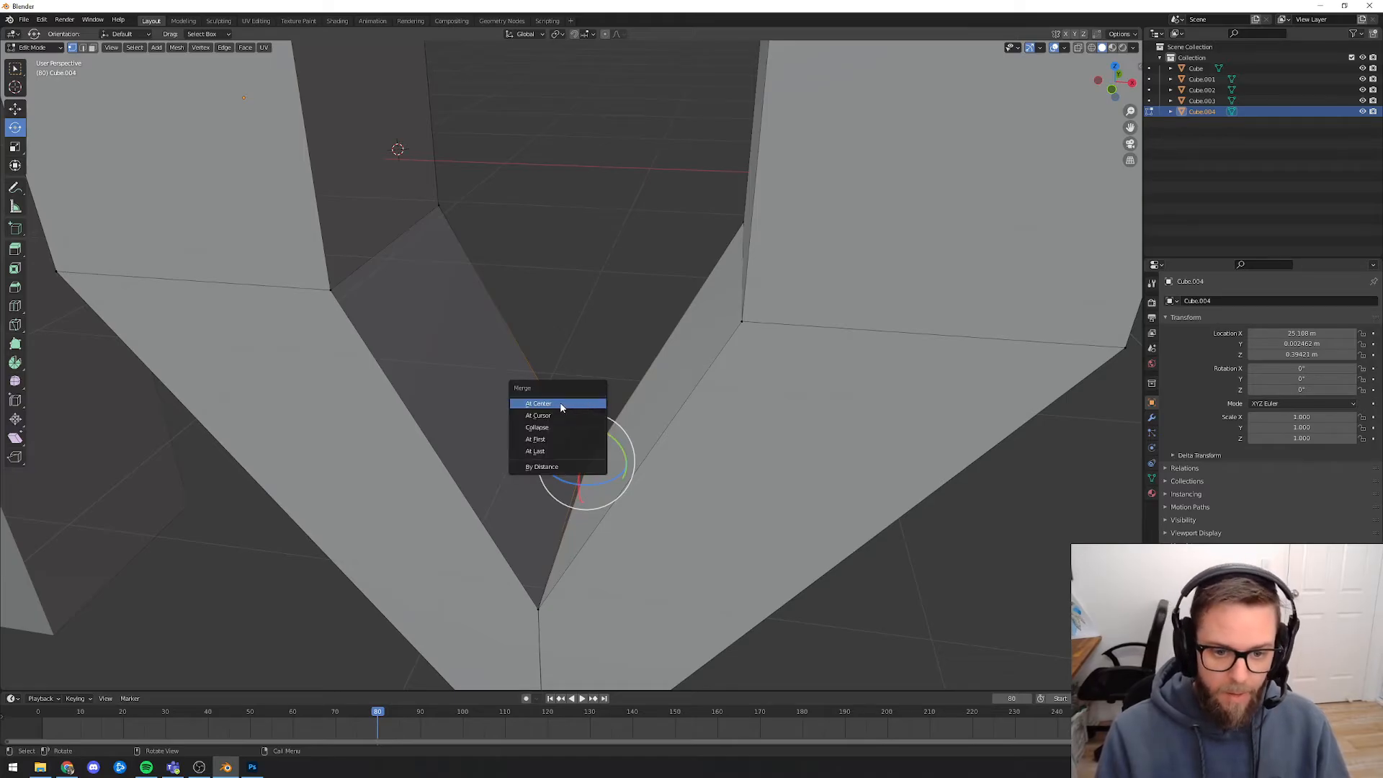
{"action": "left_click", "coordinate": [560, 405]}
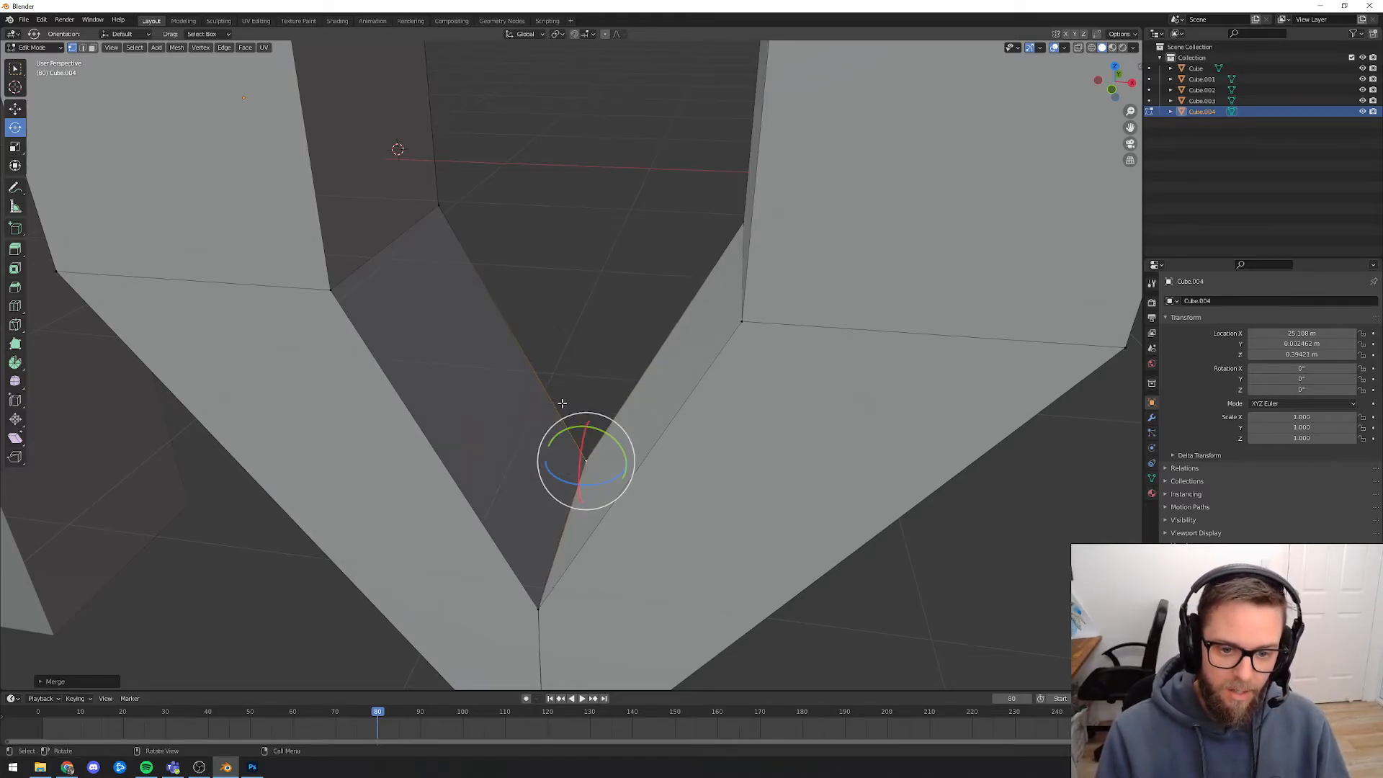
{"action": "key", "text": "a"}
{"action": "key", "text": "alt+a"}
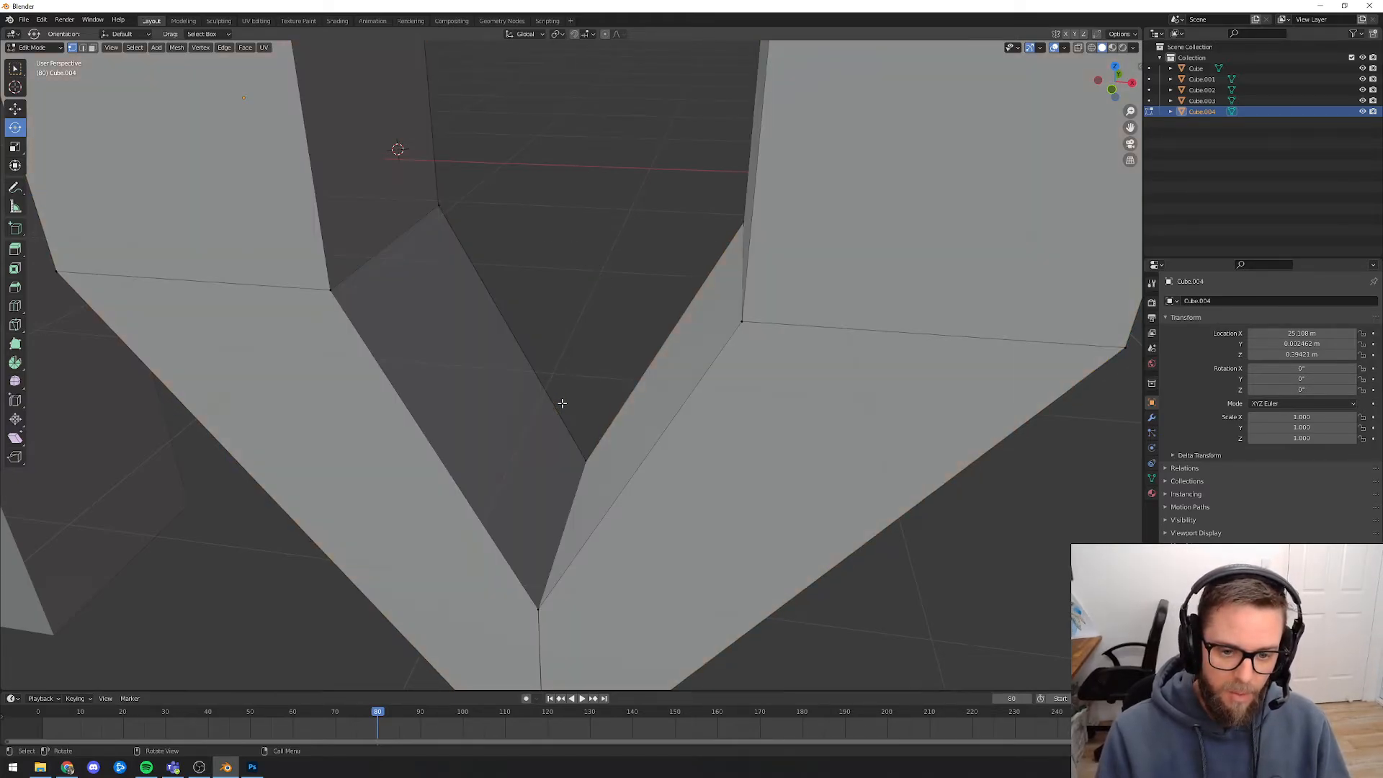
- Circle-select the paired vertices at the front bottom tip of the V, merge them at center, and clear the selection
{"action": "middle_click_drag", "start_coordinate": [571, 449], "coordinate": [579, 410]}
{"action": "mouse_move", "coordinate": [694, 427]}
{"action": "middle_mouse_down"}
{"action": "mouse_move", "coordinate": [639, 429]}
{"action": "mouse_move", "coordinate": [720, 430]}
{"action": "mouse_move", "coordinate": [620, 417]}
{"action": "mouse_move", "coordinate": [781, 408]}
{"action": "mouse_move", "coordinate": [528, 469]}
{"action": "middle_mouse_up"}
{"action": "key", "text": "c"}
{"action": "key", "text": "Escape"}
{"action": "key", "text": "c"}
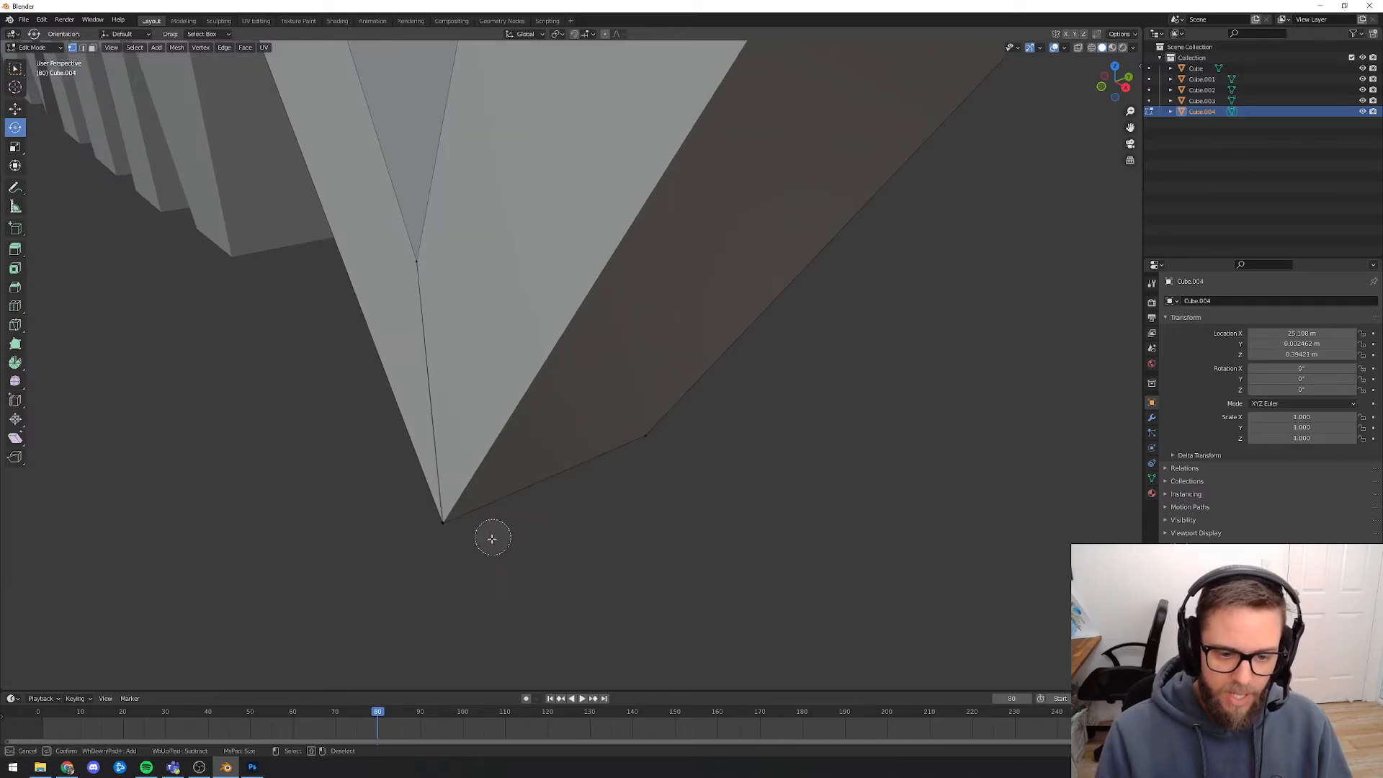
{"action": "left_click", "coordinate": [454, 525]}
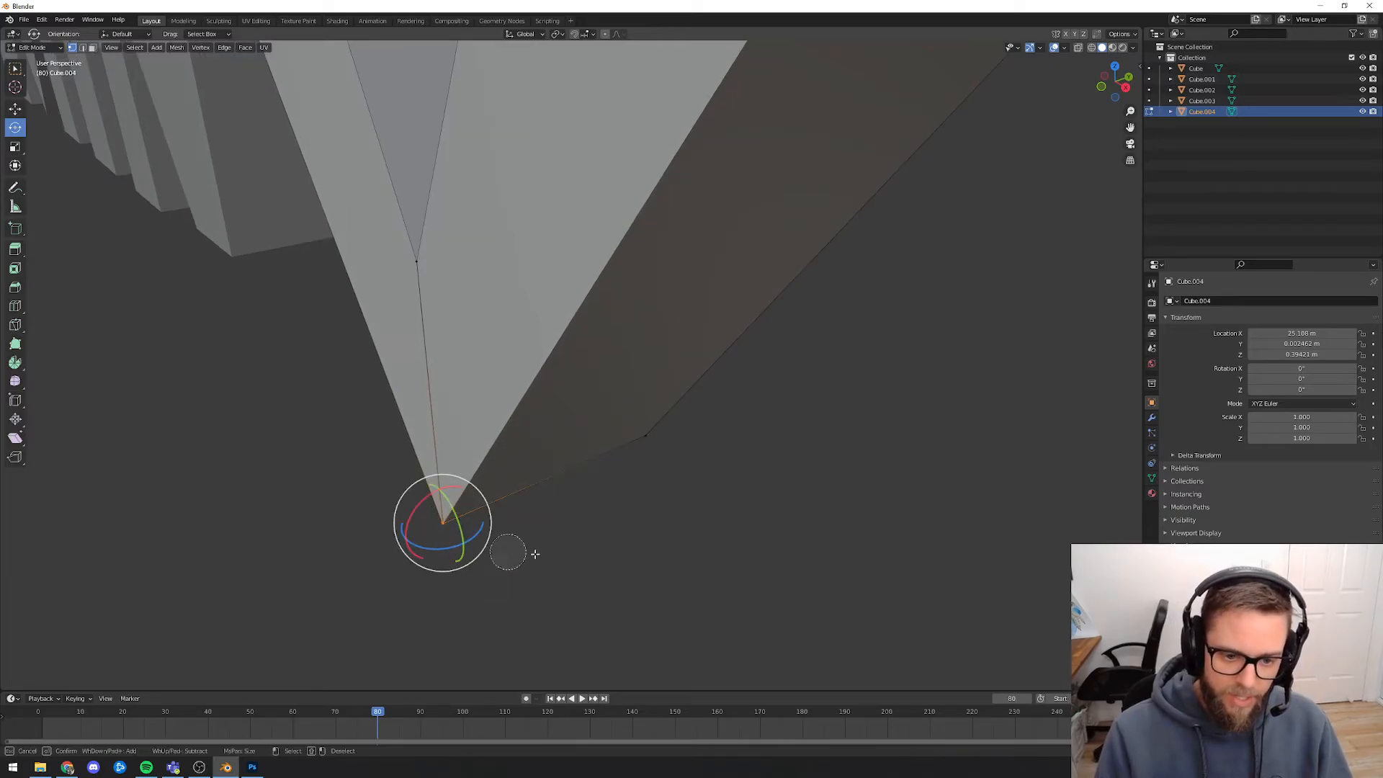
{"action": "right_click", "coordinate": [567, 576]}
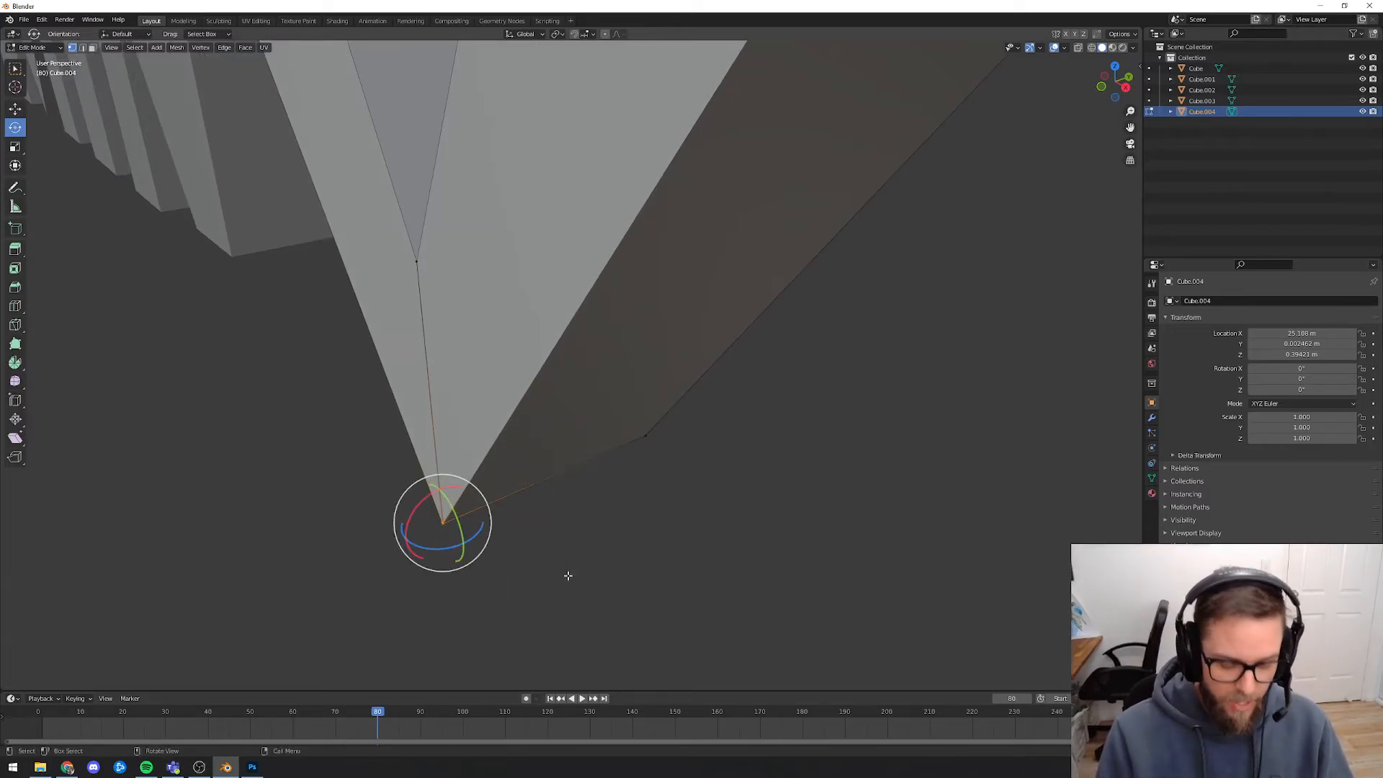
{"action": "key", "text": "m"}
{"action": "left_click", "coordinate": [507, 563]}
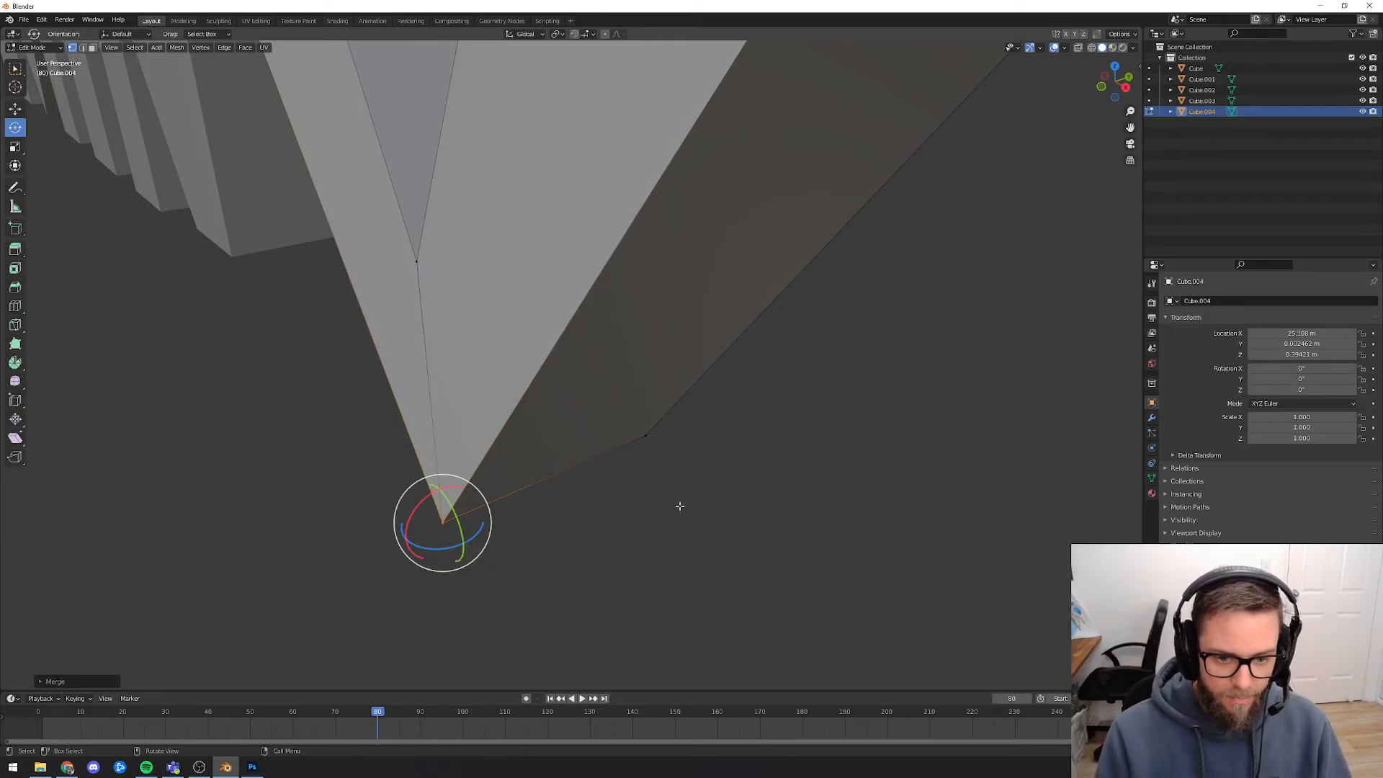
{"action": "key", "text": "a"}
{"action": "key", "text": "alt+a"}
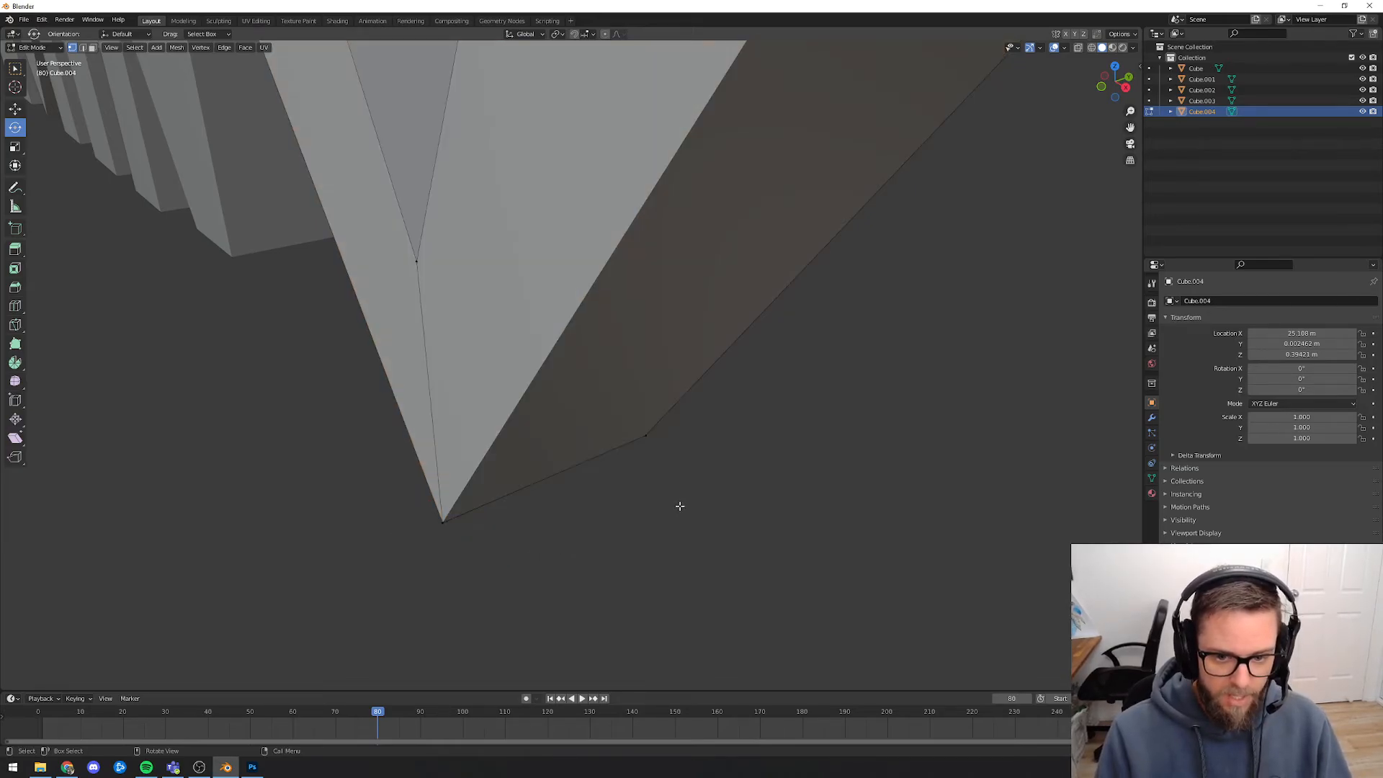
- Circle-select the paired vertices at the back bottom tip of the V and merge them at center
{"action": "left_click", "coordinate": [646, 435]}
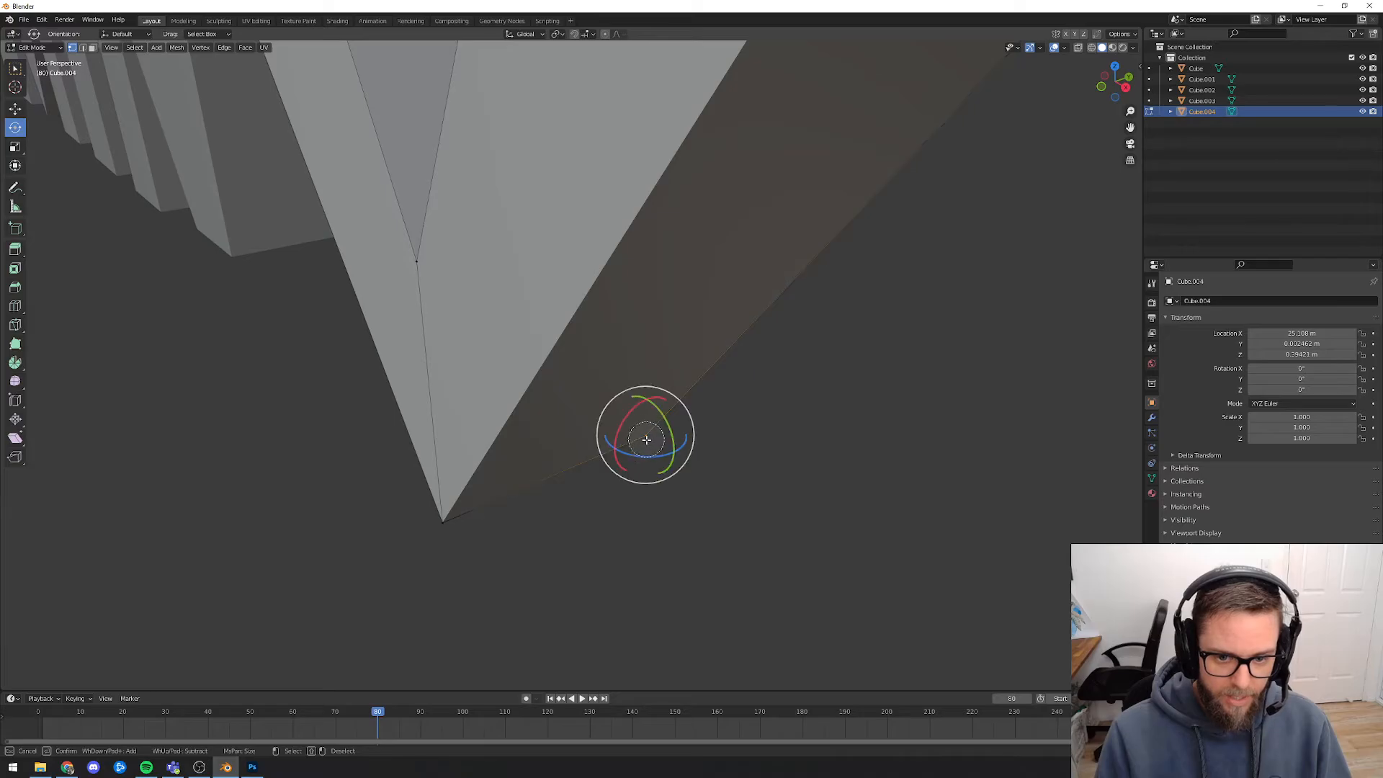
{"action": "key", "text": "c"}
{"action": "right_click", "coordinate": [768, 459]}
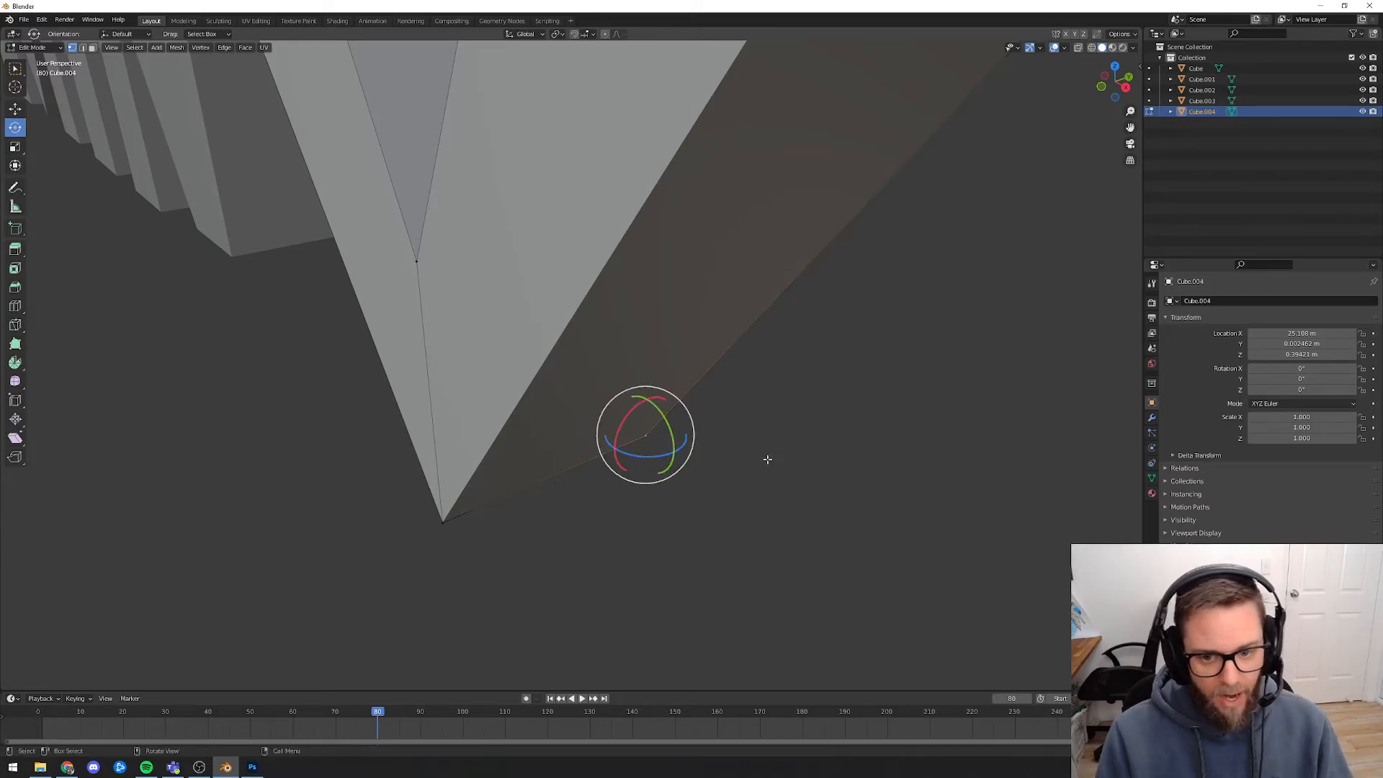
{"action": "key", "text": "m"}
{"action": "left_click", "coordinate": [739, 462]}
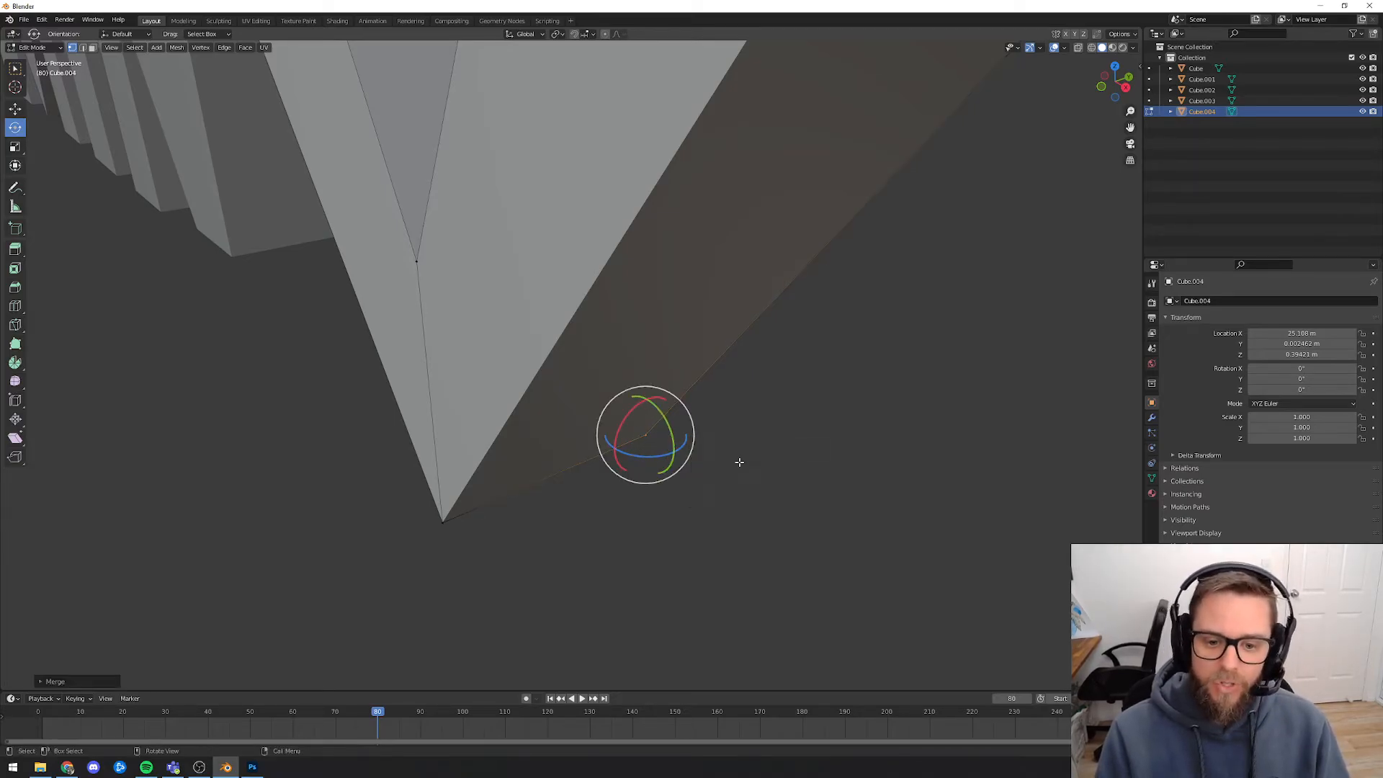
- Leave Edit Mode and move the new V along X to about 26.2 m, farther from the N, then deselect it
{"action": "key", "text": "a"}
{"action": "key", "text": "alt+a"}
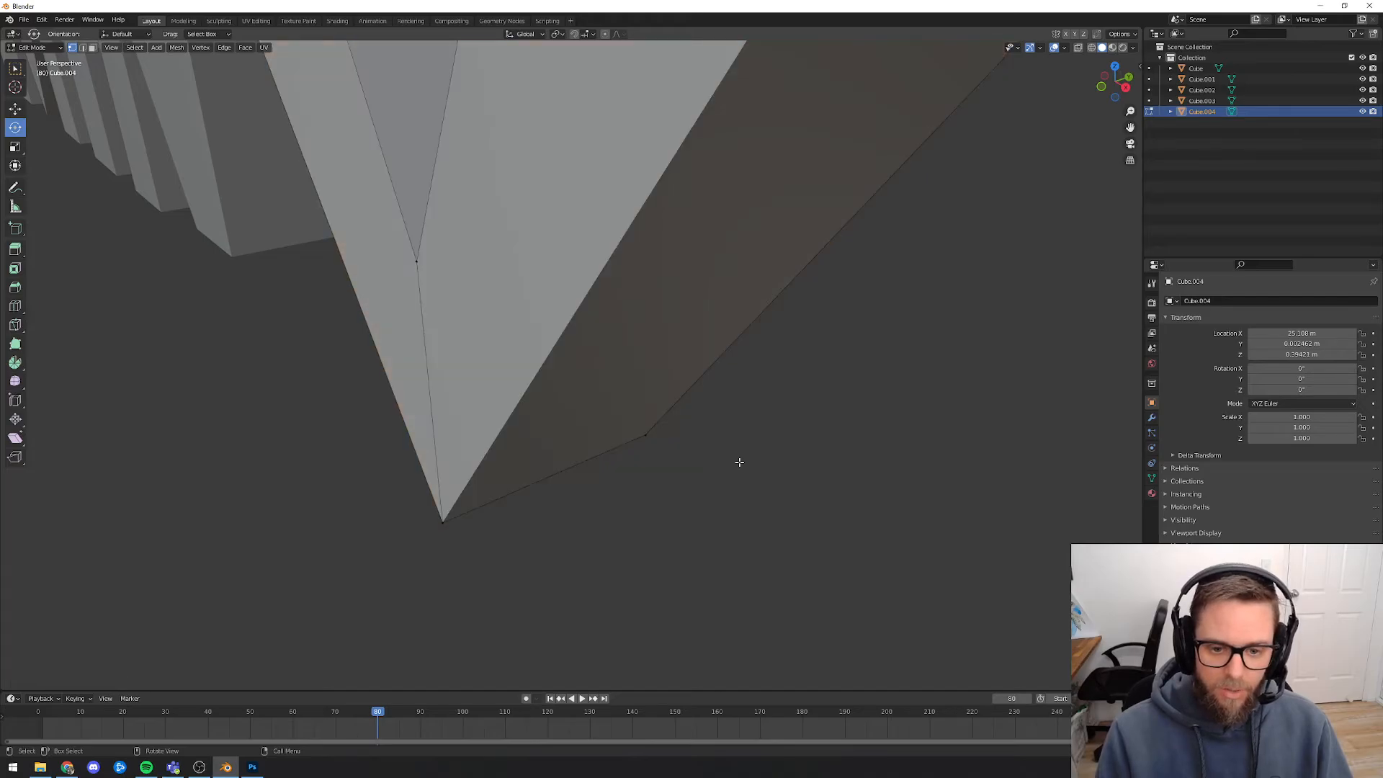
{"action": "scroll", "coordinate": [734, 461], "scroll_direction": "down", "scroll_amount": 6}
{"action": "middle_click_drag", "start_coordinate": [730, 464], "coordinate": [701, 463]}
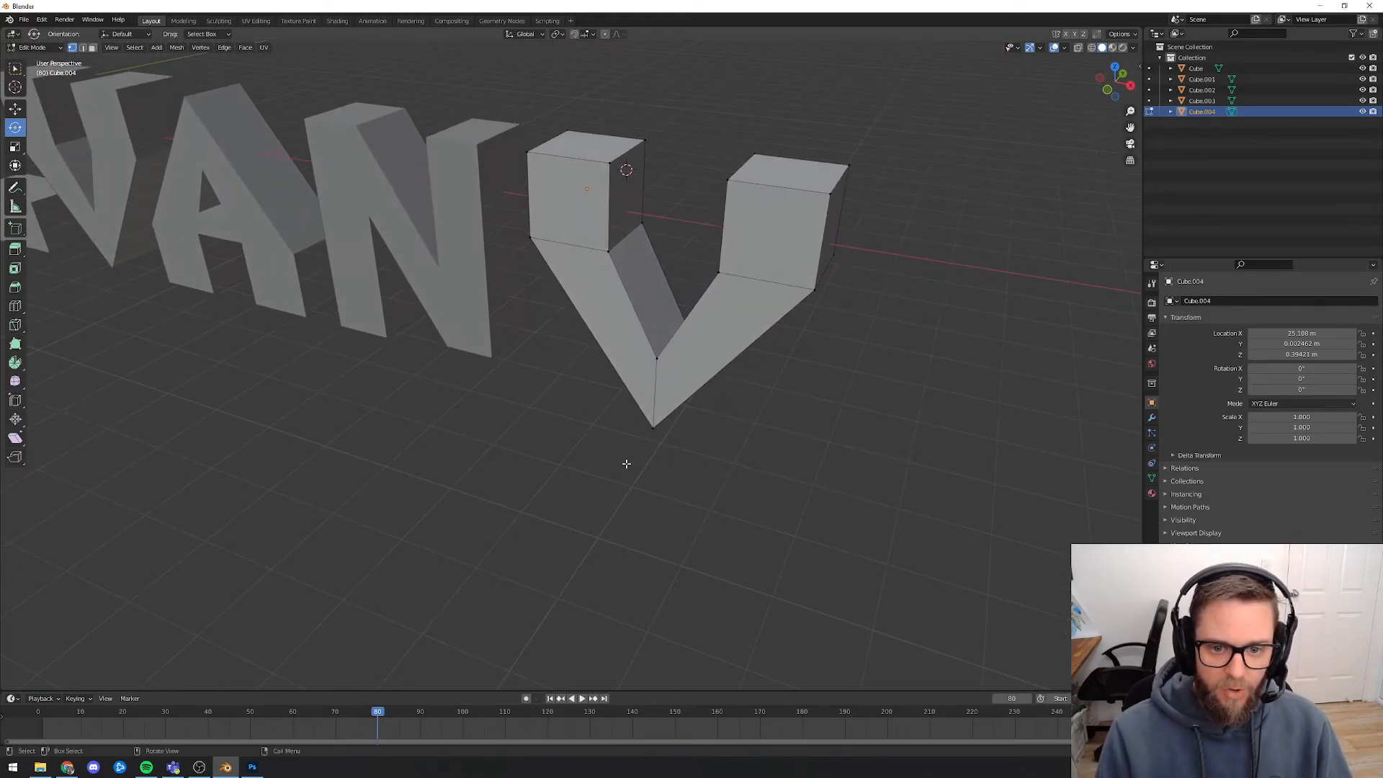
{"action": "key", "text": "Tab"}
{"action": "left_click_drag", "start_coordinate": [627, 193], "coordinate": [673, 203]}
{"action": "scroll", "coordinate": [595, 341], "scroll_direction": "down", "scroll_amount": 4}
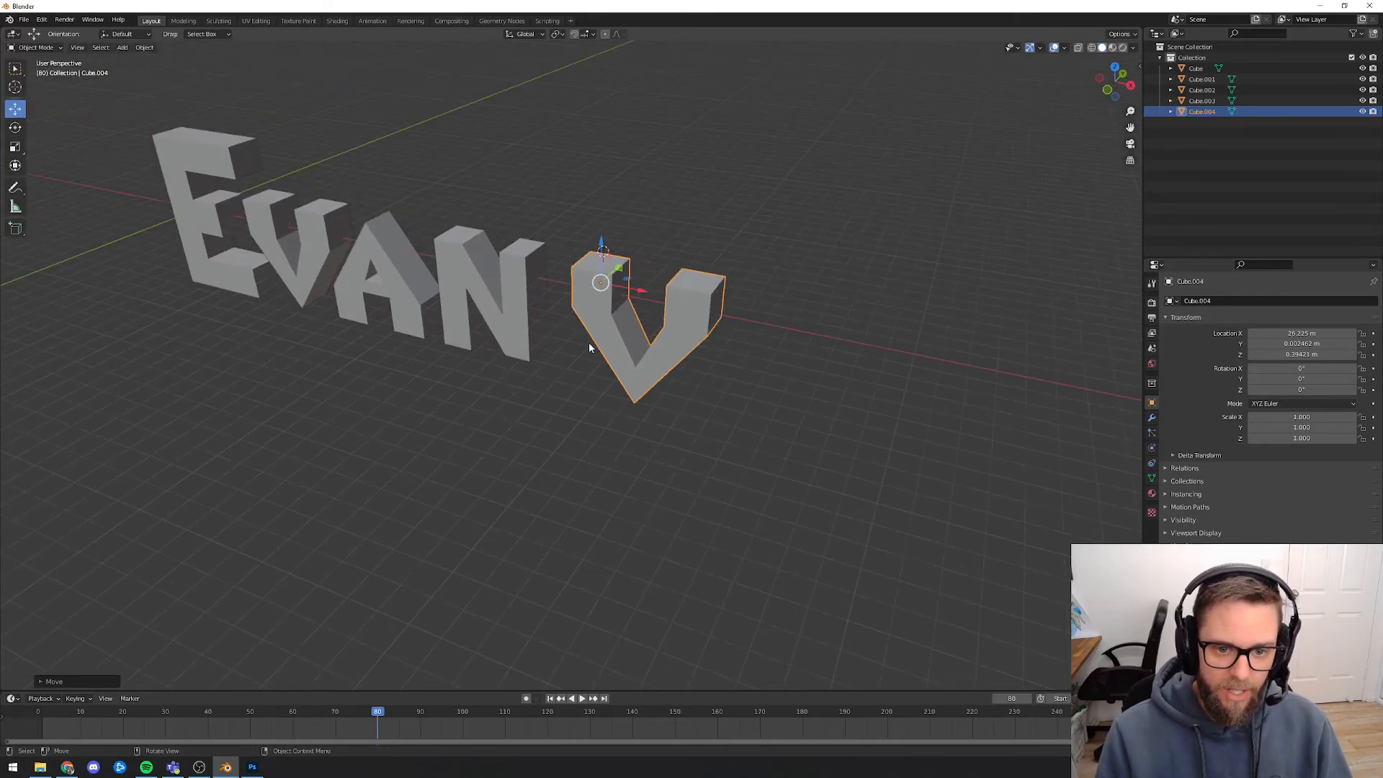
{"action": "middle_click_drag", "start_coordinate": [589, 342], "coordinate": [561, 347]}
{"action": "left_click", "coordinate": [589, 375]}
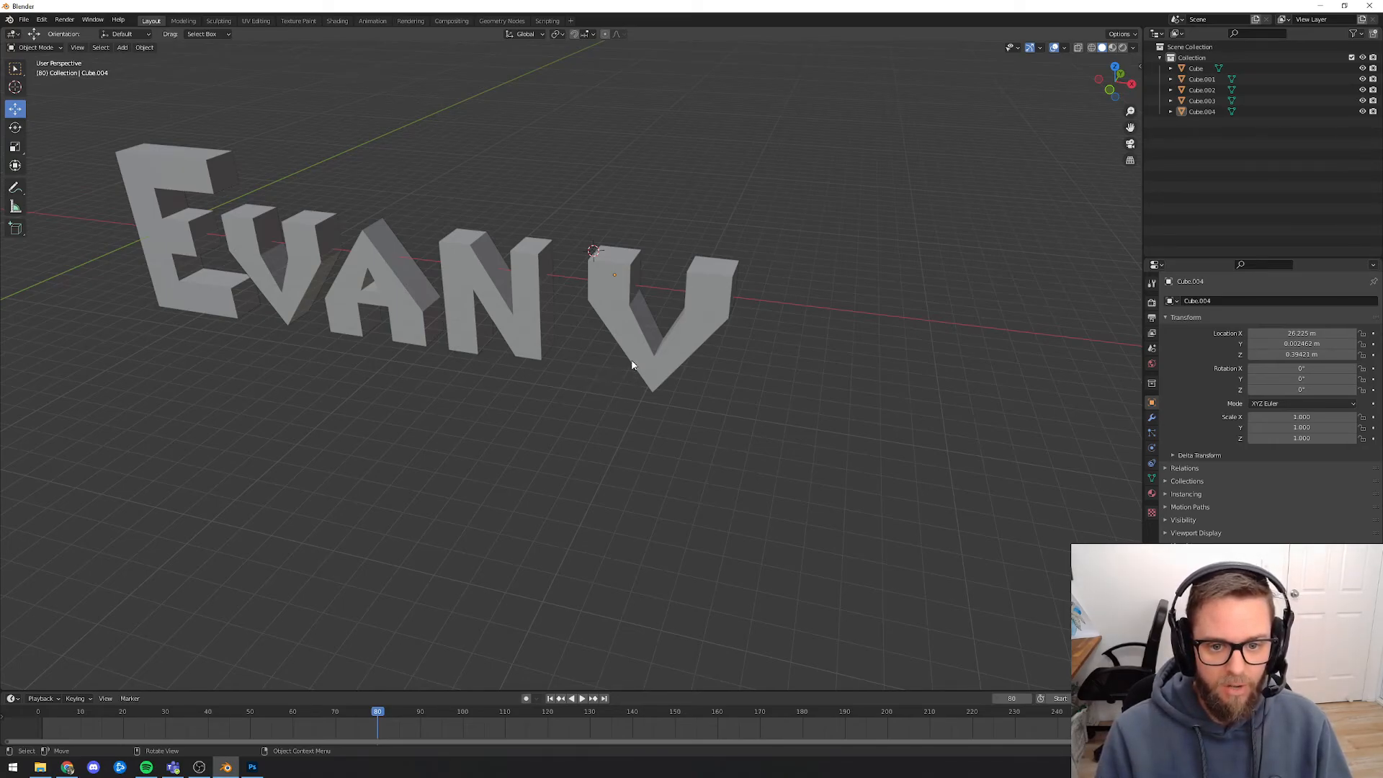
- In face select mode, extrude the top face of the last V's right arm slightly upward and tilt it outward about Y
{"action": "key", "text": "Tab"}
{"action": "left_click", "coordinate": [705, 290]}
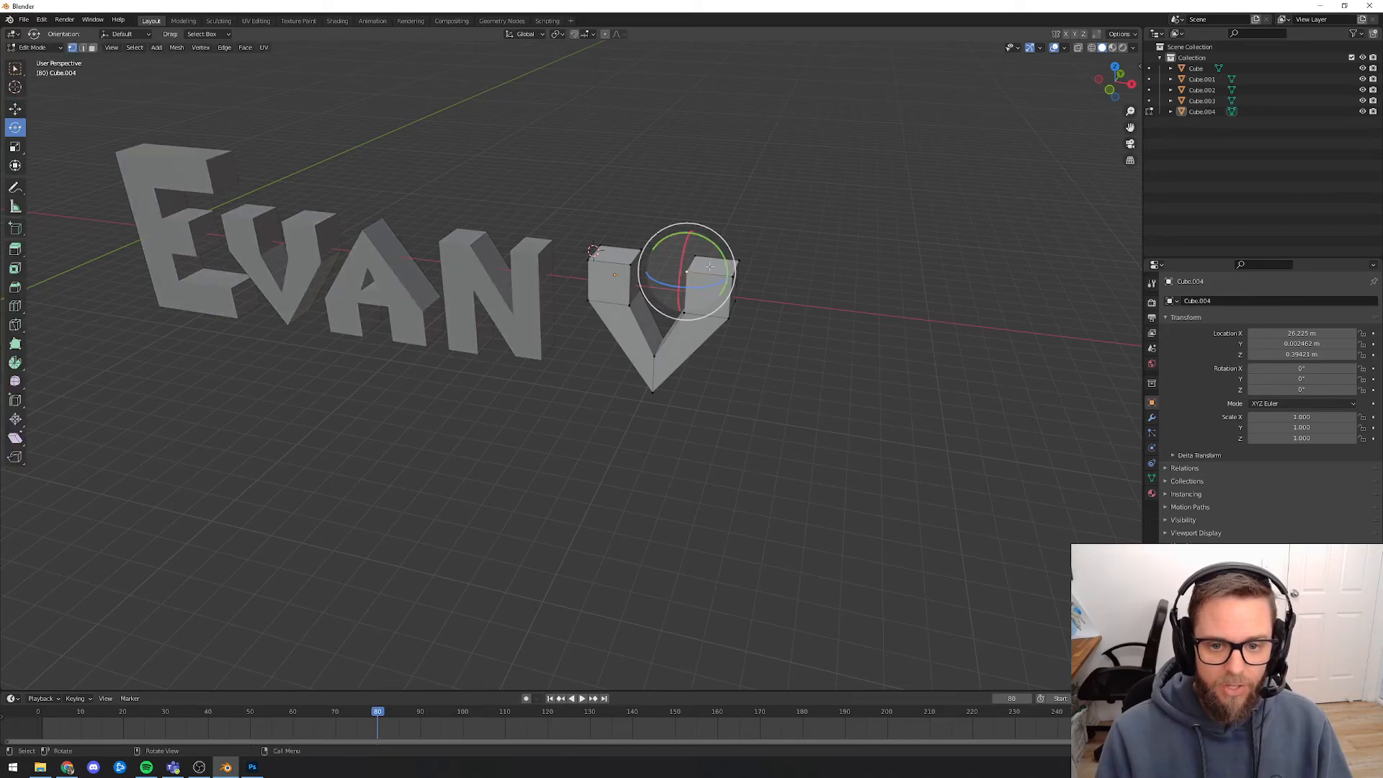
{"action": "left_click", "coordinate": [706, 291]}
{"action": "left_click", "coordinate": [92, 47]}
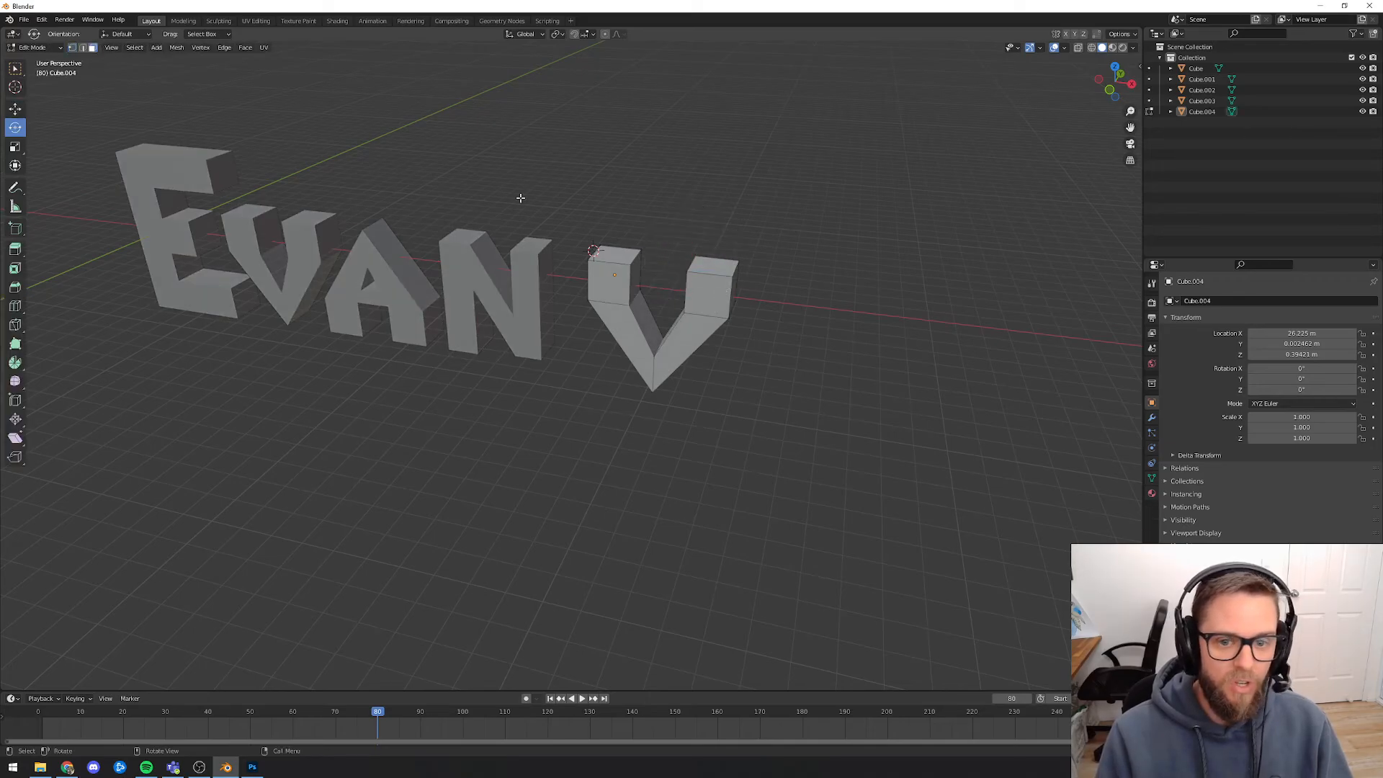
{"action": "left_click", "coordinate": [704, 269]}
{"action": "key", "text": "e"}
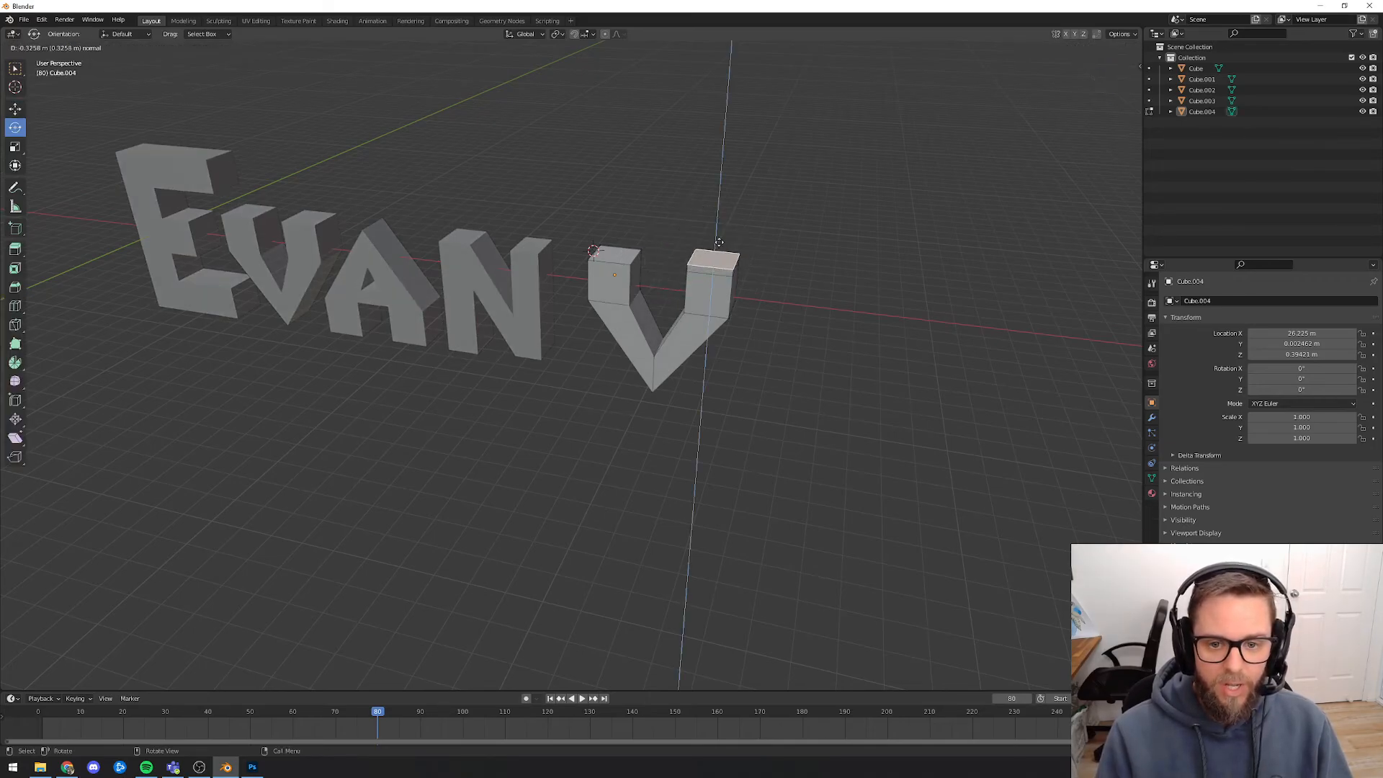
{"action": "left_click", "coordinate": [719, 242]}
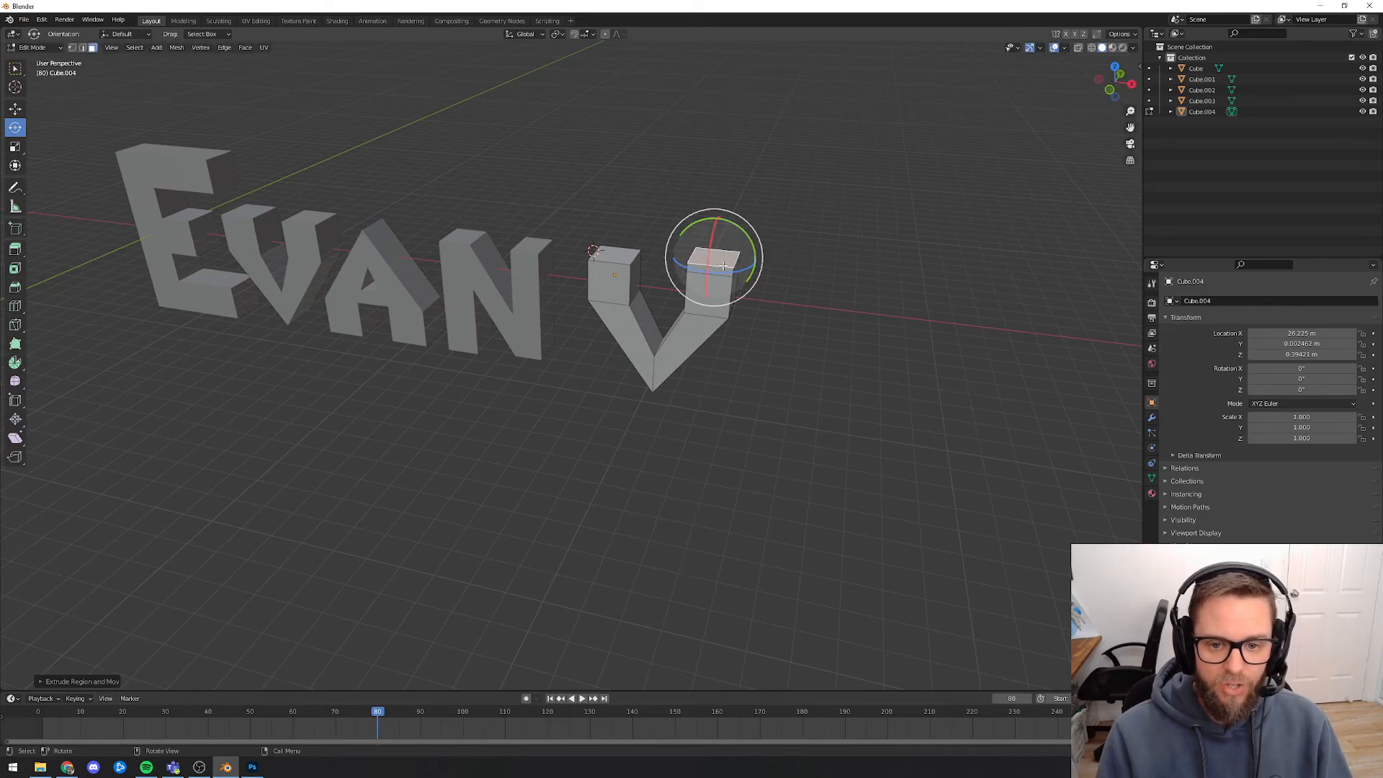
{"action": "left_click_drag", "start_coordinate": [730, 222], "coordinate": [742, 230]}
- Try to extrude the tilted top face of the right arm in two short segments and rotate its end further outward
{"action": "key", "text": "e"}
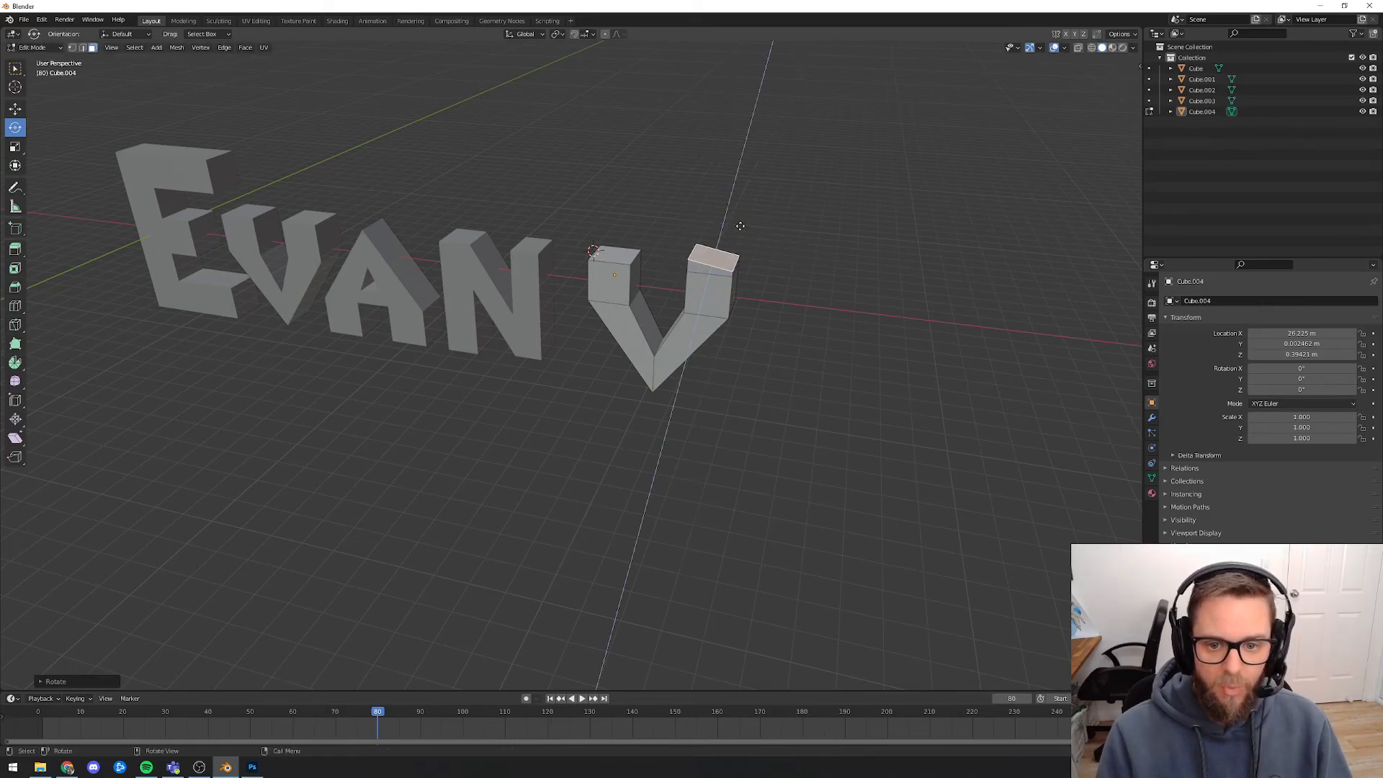
{"action": "left_click", "coordinate": [745, 220]}
{"action": "key", "text": "e"}
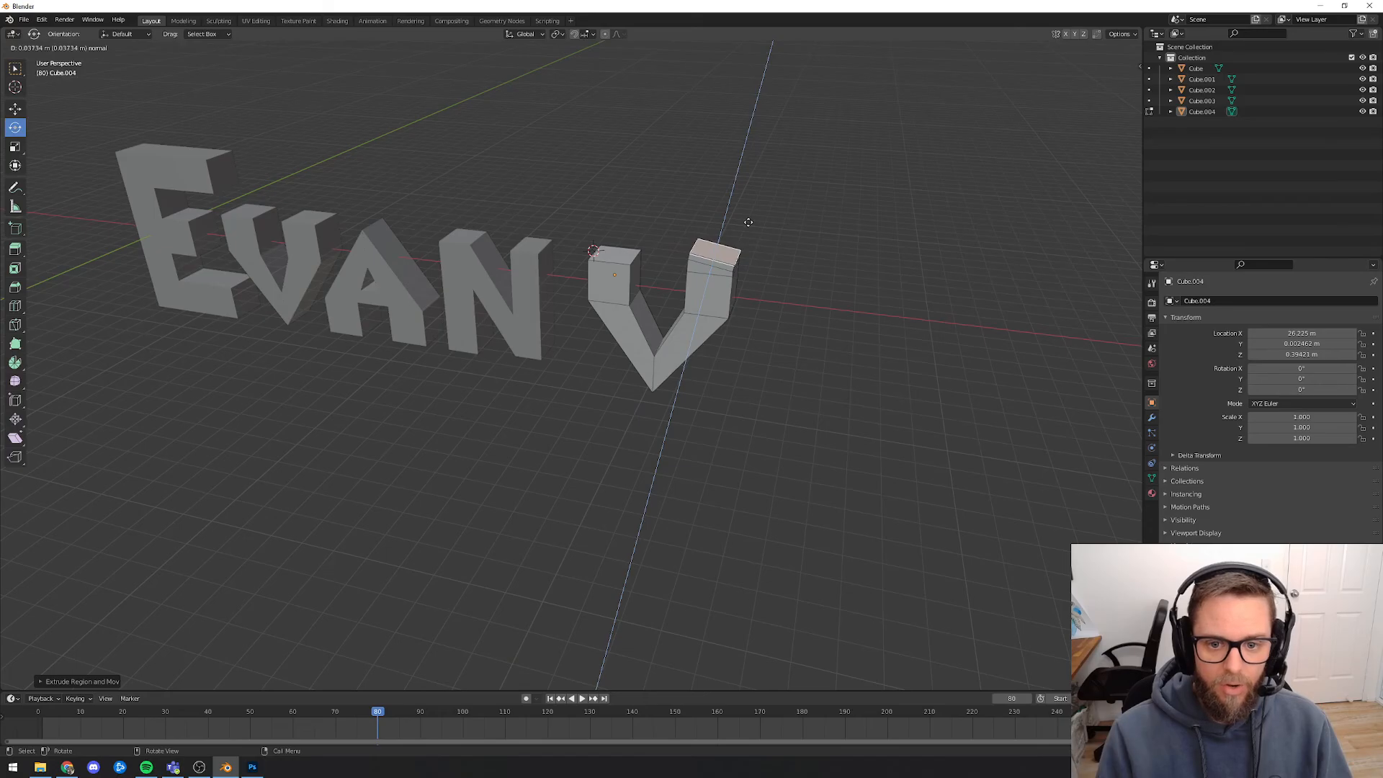
{"action": "left_click", "coordinate": [749, 222]}
{"action": "left_click_drag", "start_coordinate": [745, 221], "coordinate": [752, 228]}
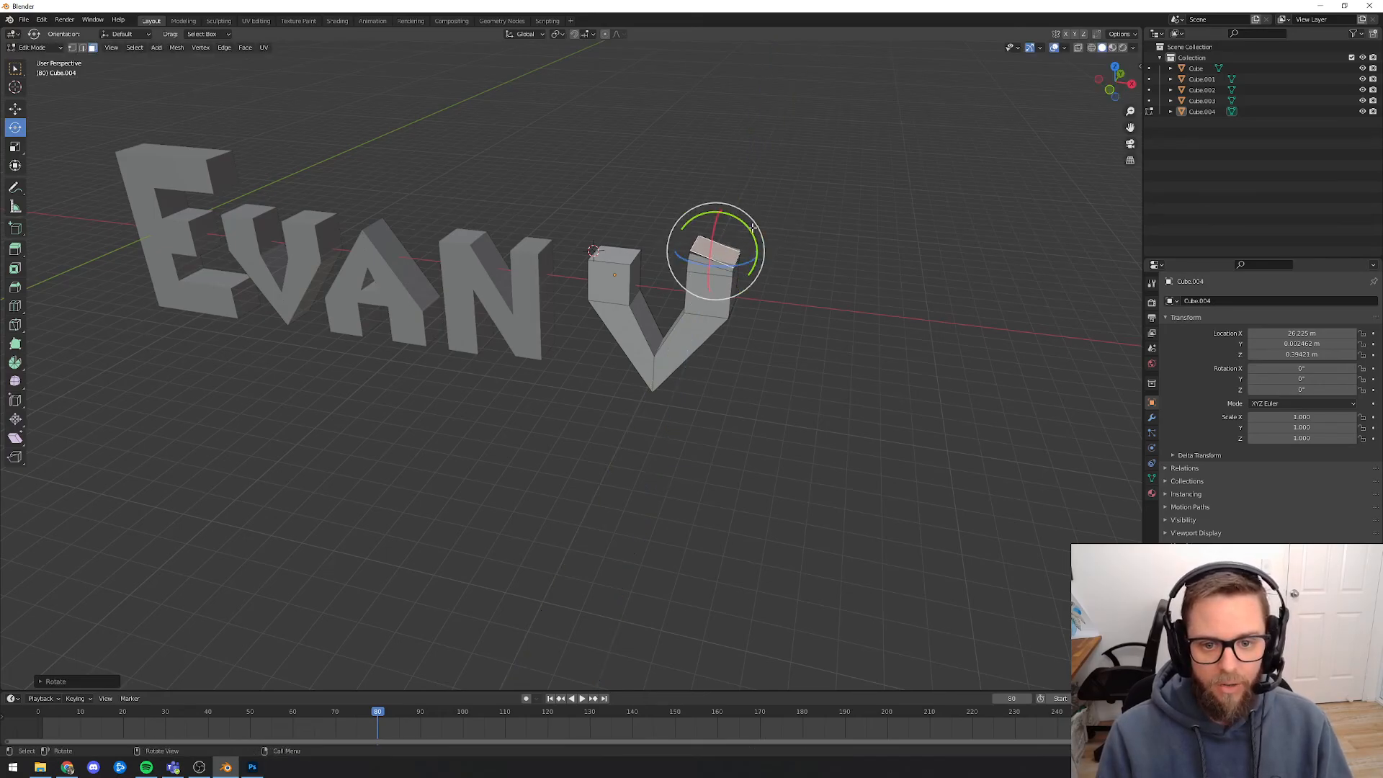
- Extend the right arm of the last V with short extrusions of its tilted top face, rotating the end outward about Y to form a bend
{"action": "key", "text": "e"}
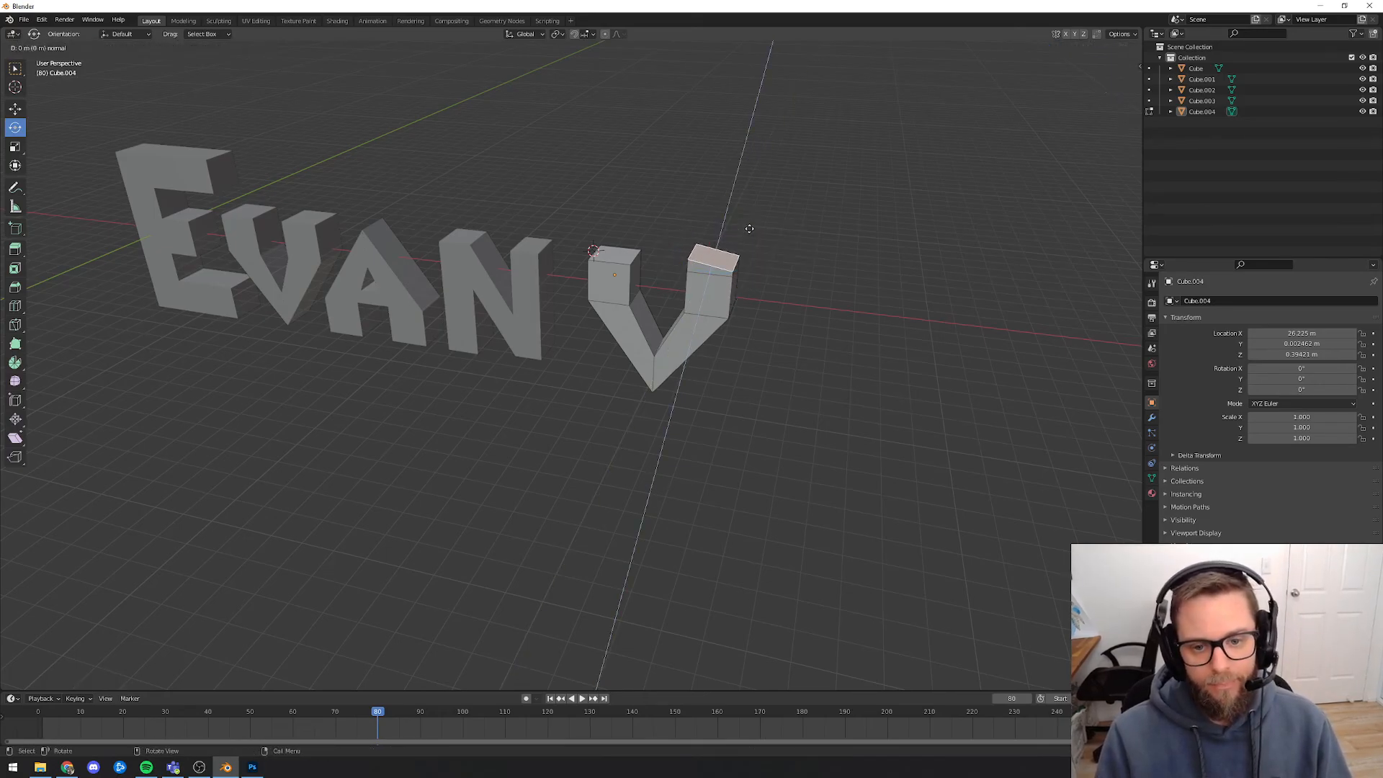
{"action": "left_click", "coordinate": [749, 228]}
{"action": "left_click_drag", "start_coordinate": [746, 221], "coordinate": [768, 229]}
{"action": "key", "text": "e"}
{"action": "left_click", "coordinate": [757, 218]}
{"action": "key", "text": "e"}
{"action": "left_click", "coordinate": [769, 223]}
{"action": "mouse_move", "coordinate": [785, 324]}
{"action": "middle_mouse_down"}
{"action": "mouse_move", "coordinate": [796, 309]}
{"action": "mouse_move", "coordinate": [792, 339]}
{"action": "middle_mouse_up"}
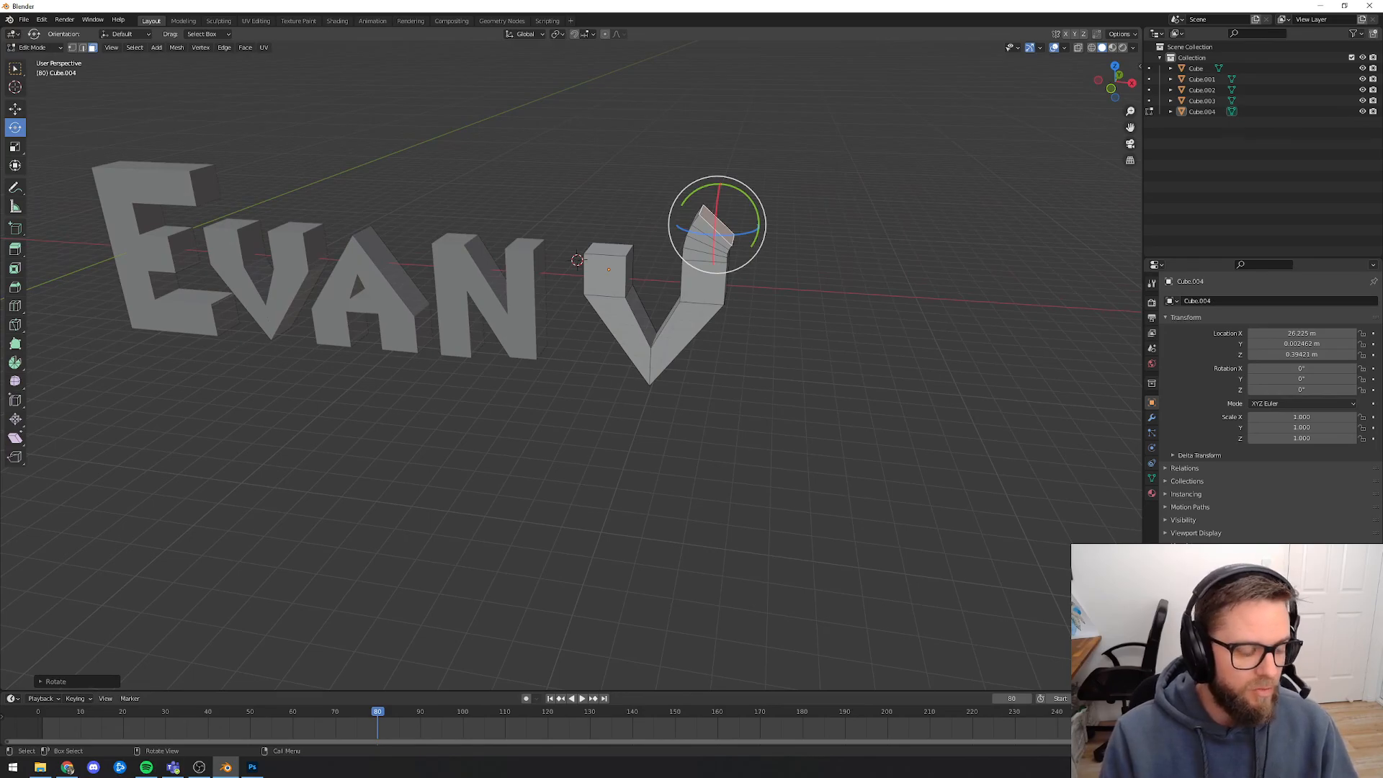